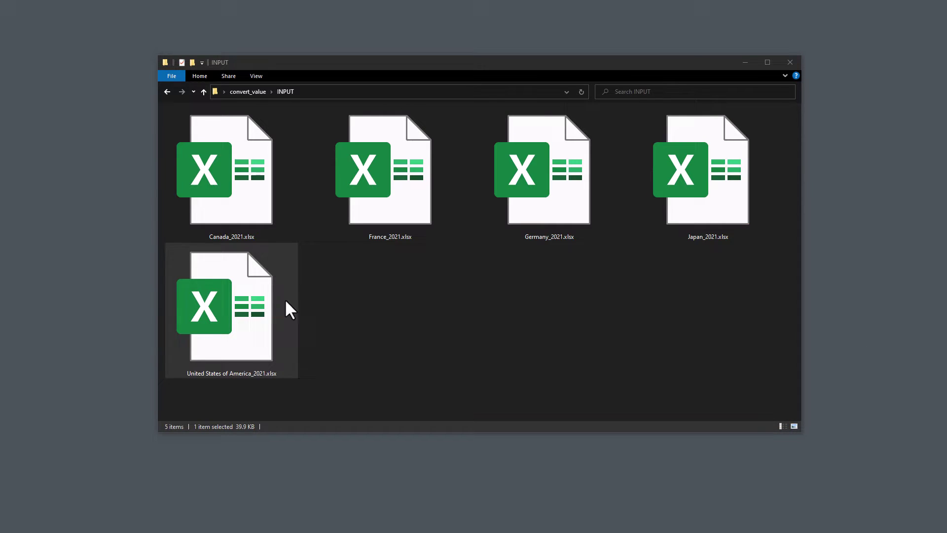
# Step: Open the United States 2021 workbook and inspect the formulas in its Profit column
pyautogui.doubleClick(246, 300)
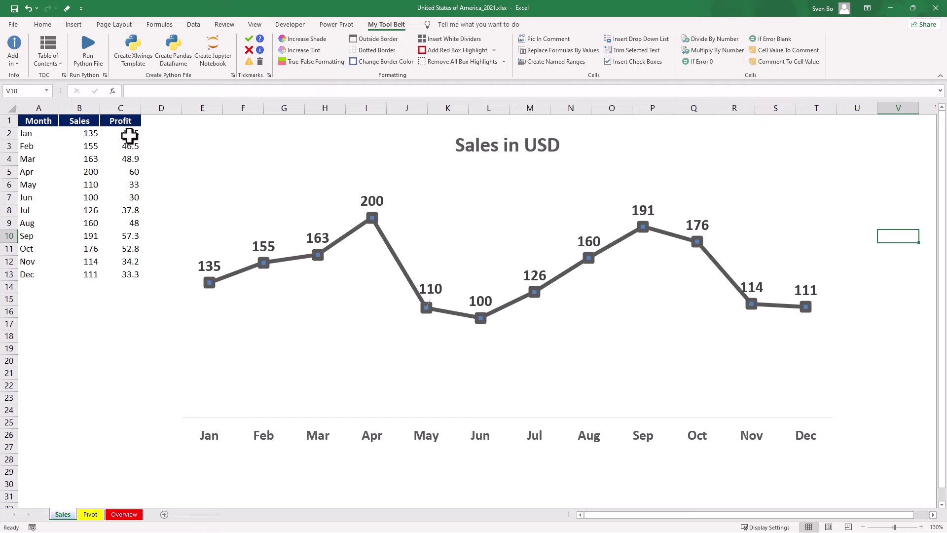
pyautogui.click(145, 151)
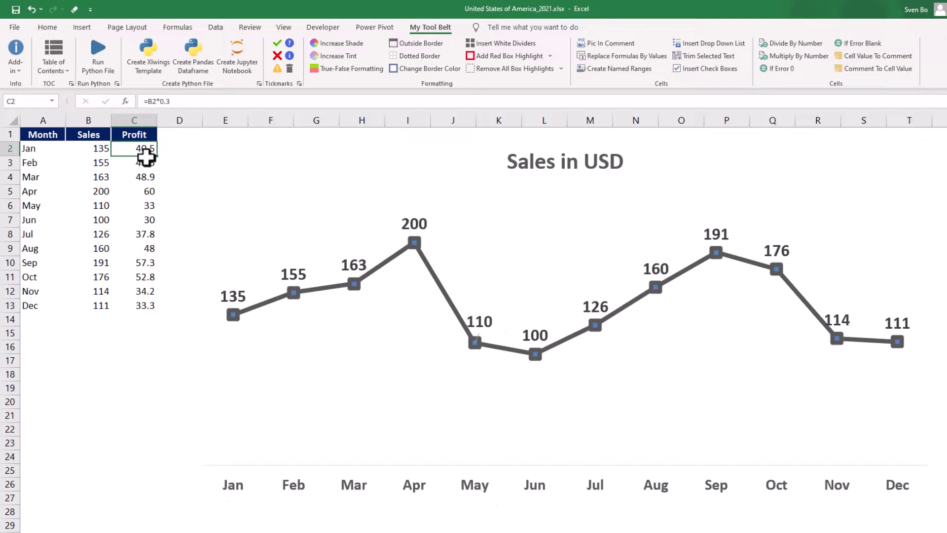
pyautogui.press('Down')
pyautogui.press('Down')
pyautogui.press('Down')
pyautogui.press('Down')
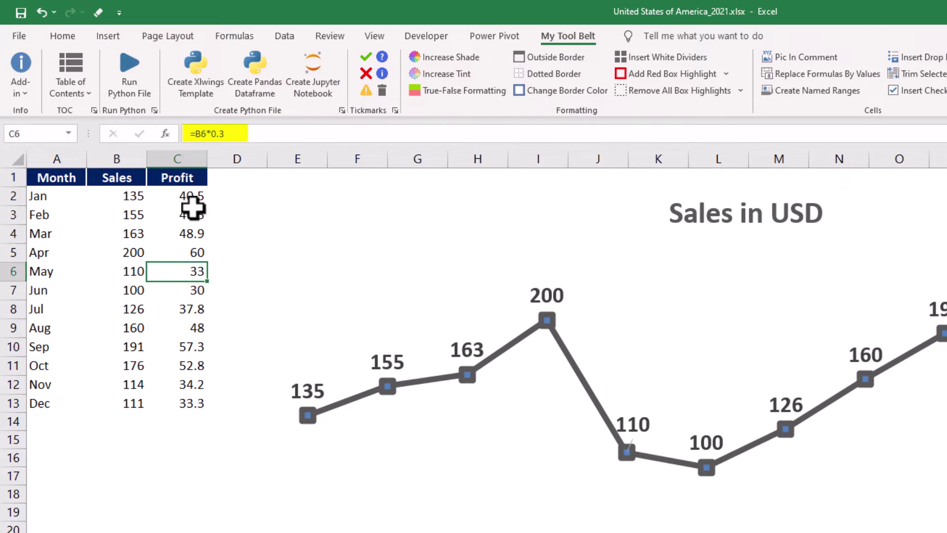
pyautogui.press('Down')
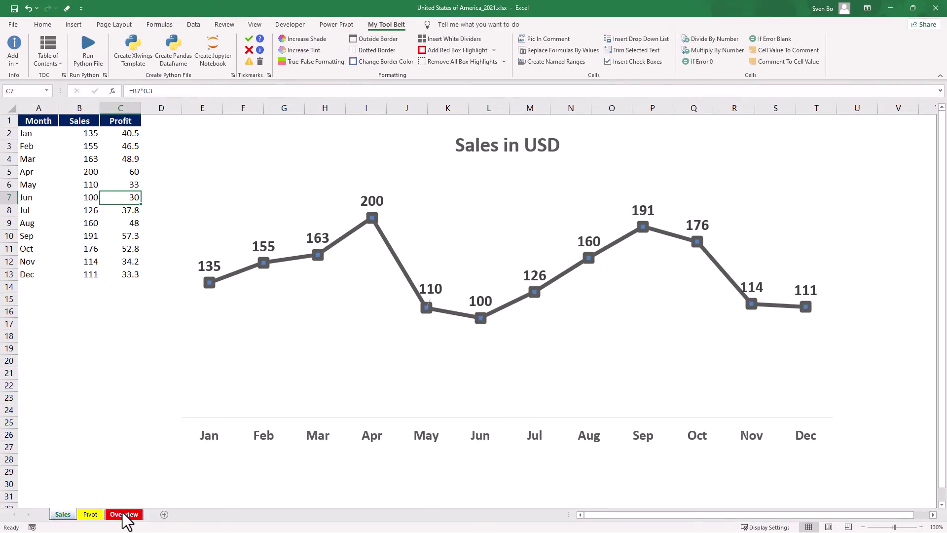
# Step: On the Overview sheet, check the Gross Sales, Sales and Profit formulas in columns H, J and L
pyautogui.click(124, 514)
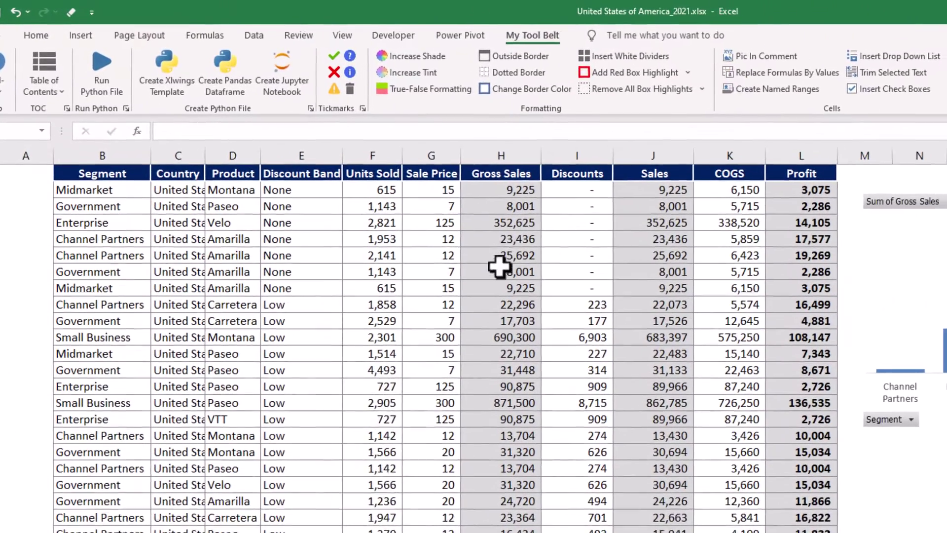
pyautogui.click(501, 239)
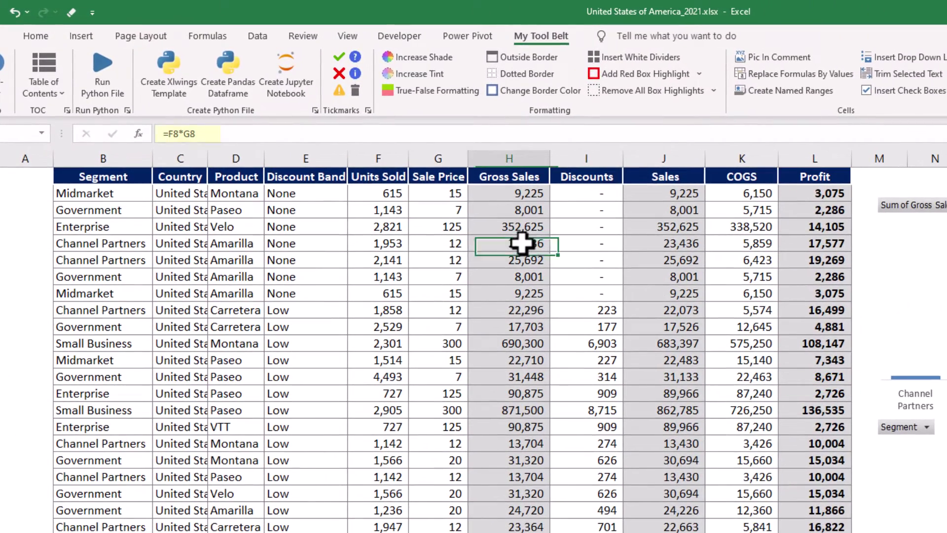
pyautogui.click(658, 241)
pyautogui.click(806, 243)
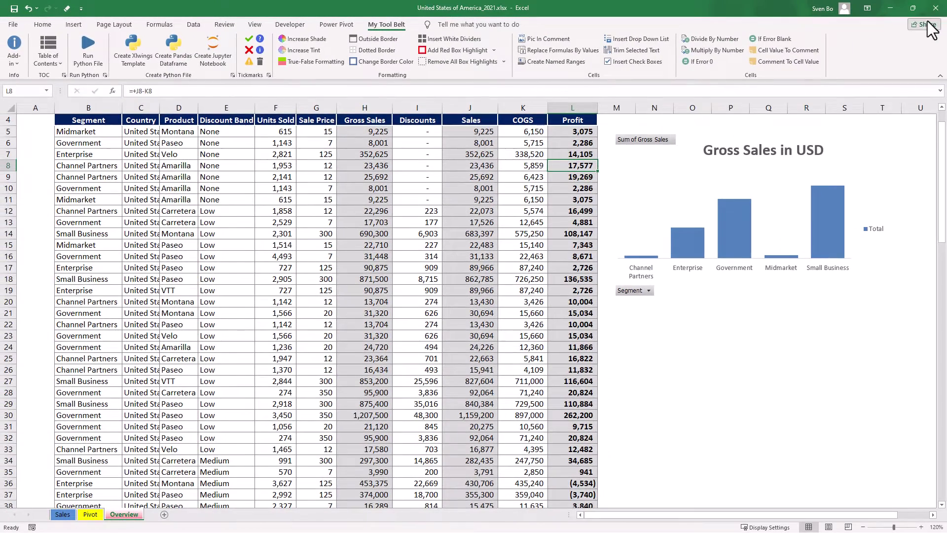
# Step: Close Excel and return to the convert_value folder
pyautogui.click(930, 10)
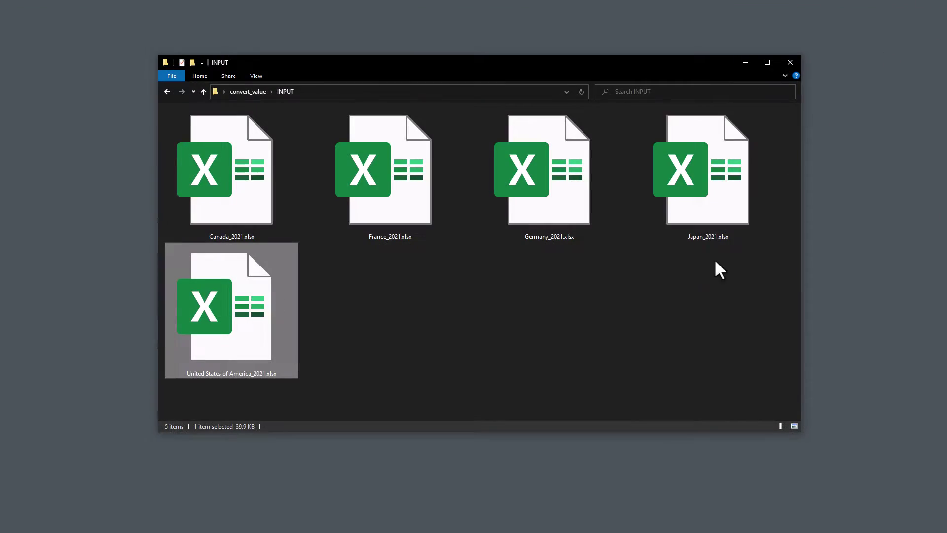
pyautogui.click(708, 293)
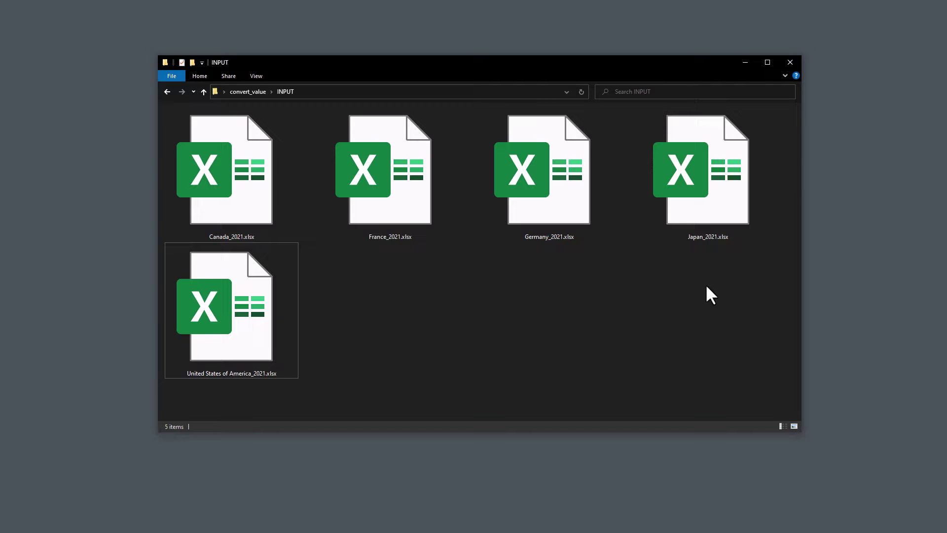
pyautogui.hotkey('alt', 'Up')
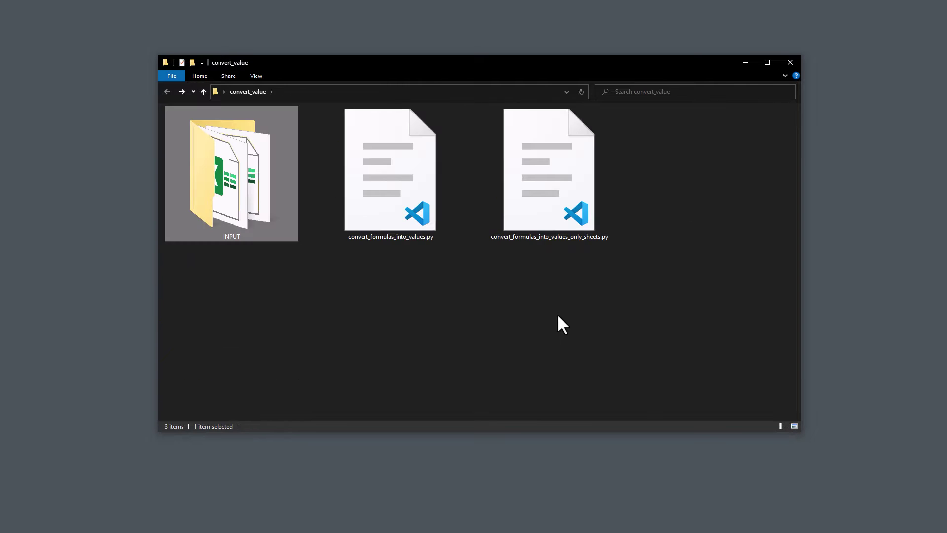
pyautogui.click(557, 313)
# Step: In convert_formulas_into_values.py, add the pathlib Path and openpyxl load_workbook import lines with comments
pyautogui.doubleClick(391, 165)
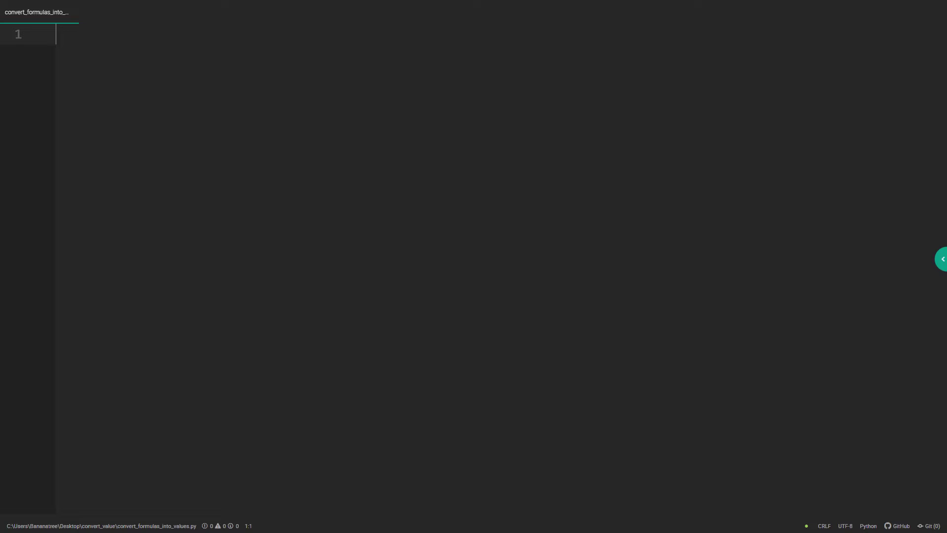
pyautogui.write('from pathlib imp')
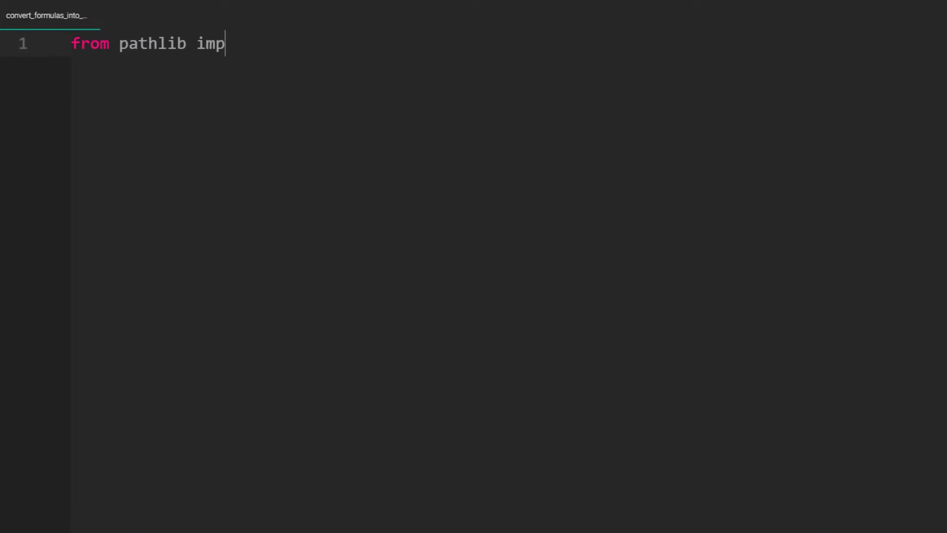
pyautogui.write('ort Path  # core library')
pyautogui.press('Return')
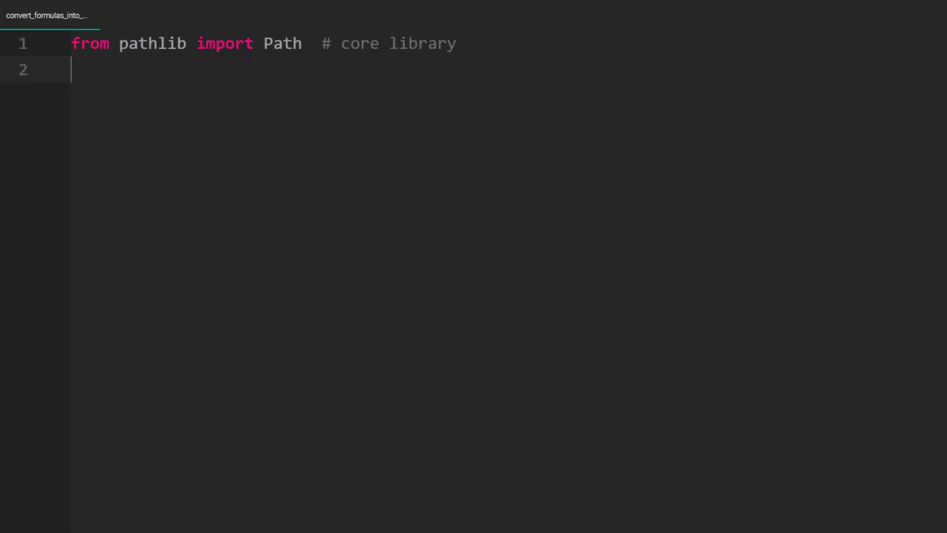
pyautogui.press('Return')
pyautogui.write('from openpyxl im')
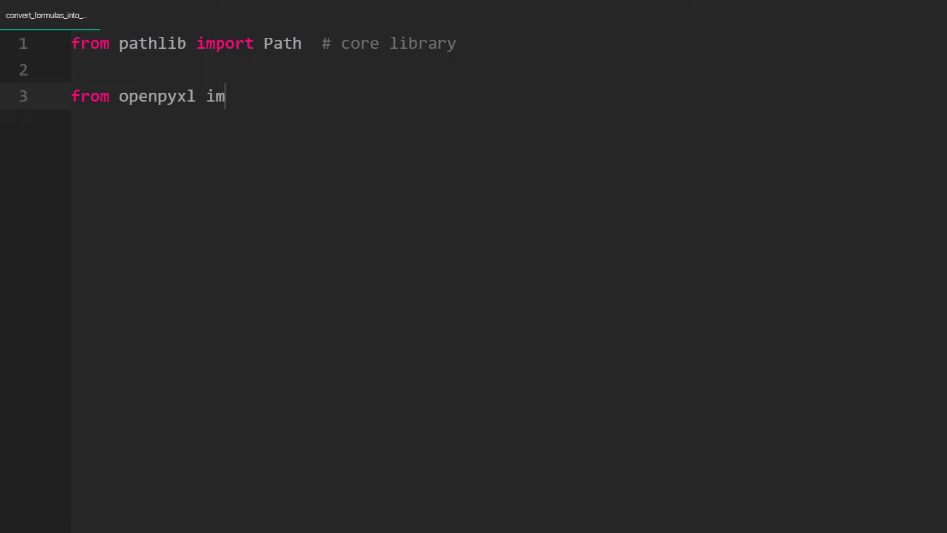
pyautogui.write('port load_wo')
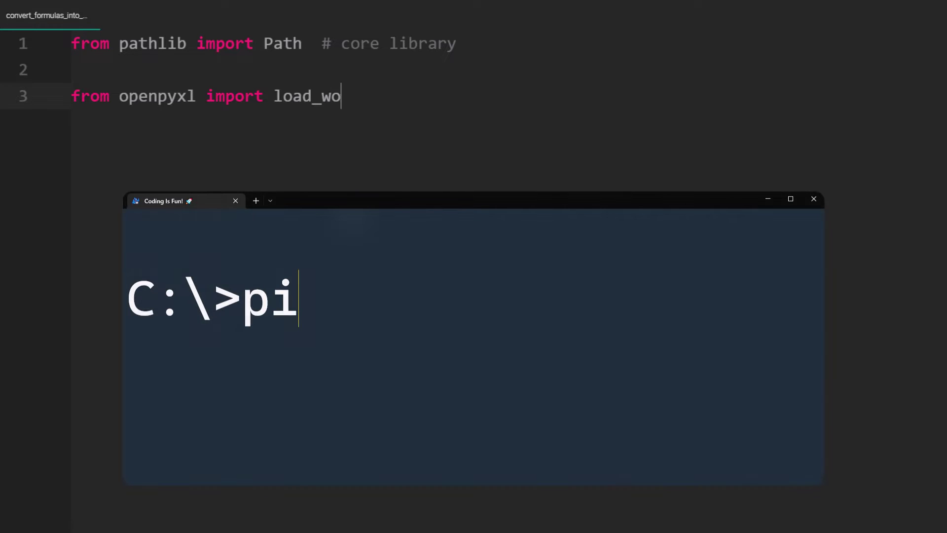
pyautogui.write('rkbook  # pip')
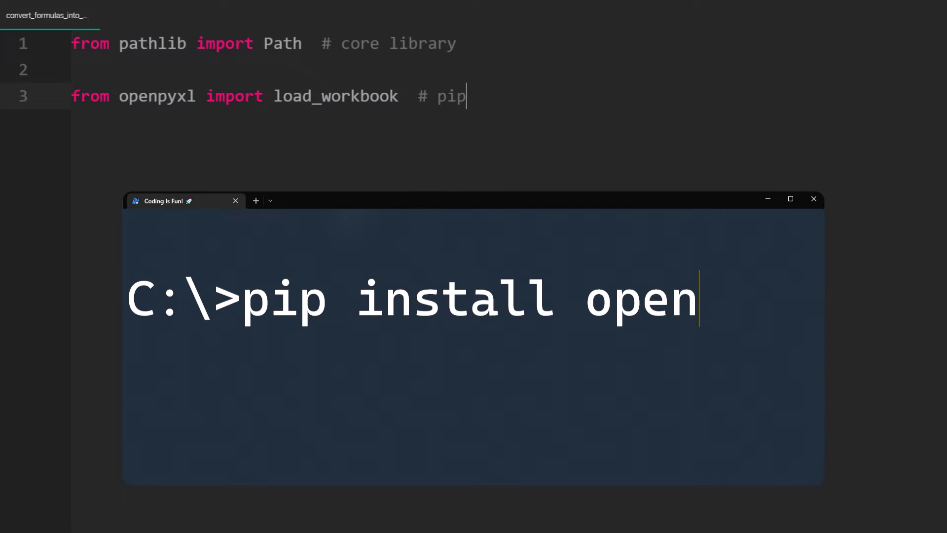
pyautogui.write(' install open')
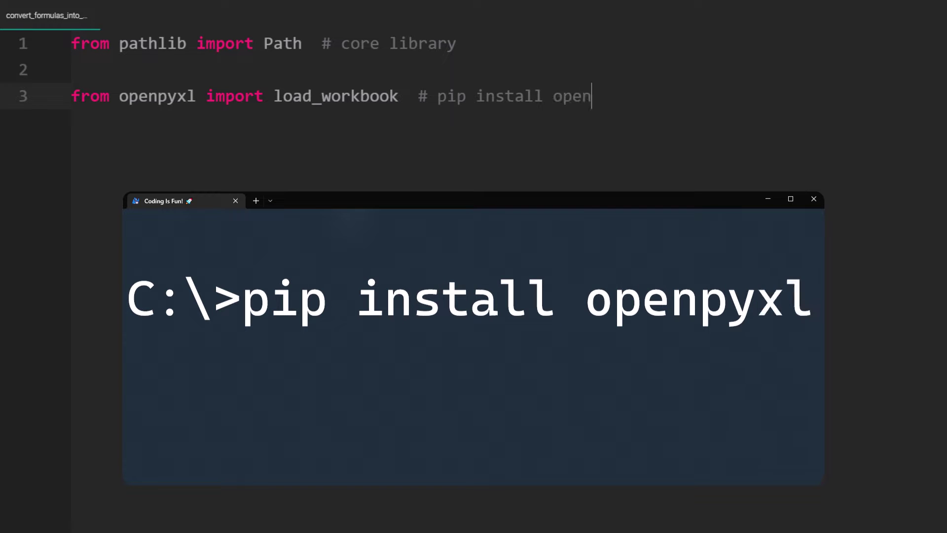
pyautogui.press('Return')
pyautogui.press('Return')
pyautogui.press('Return')
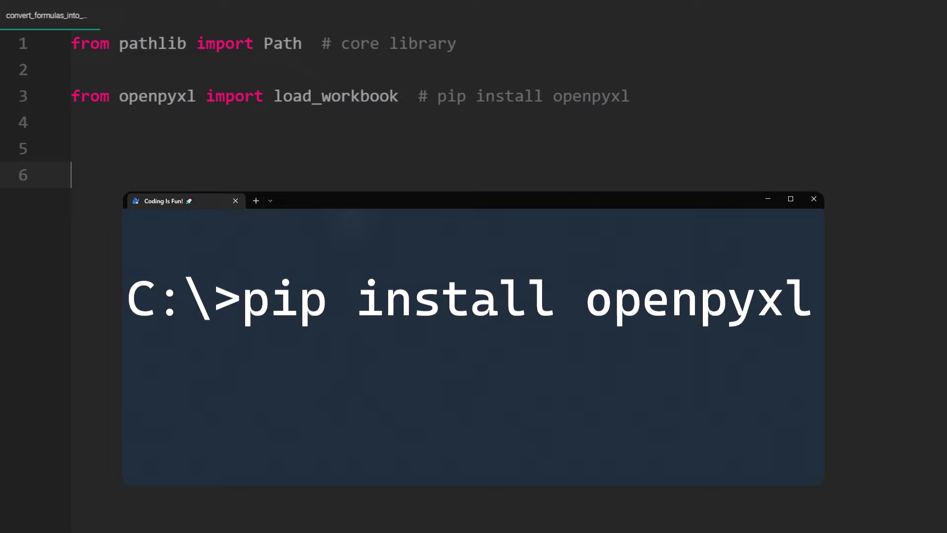
pyautogui.write('# Def')
pyautogui.write('ine the fo')
pyautogui.write('lder where')
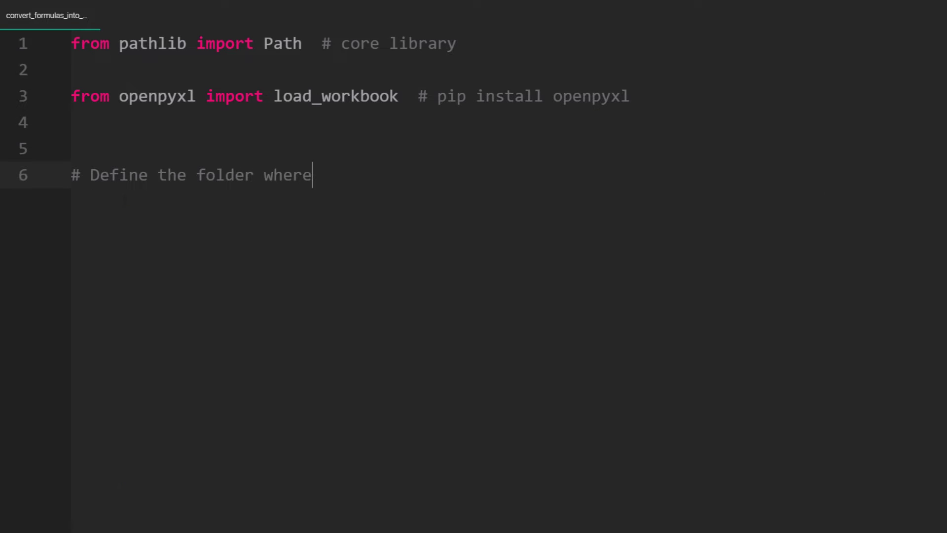
pyautogui.write(' the files are located')
# Step: Define input_dir and output_dir paths and create OUTPUT with mkdir(parents=True, exist_ok=True)
pyautogui.press('Return')
pyautogui.write('current_dir = P')
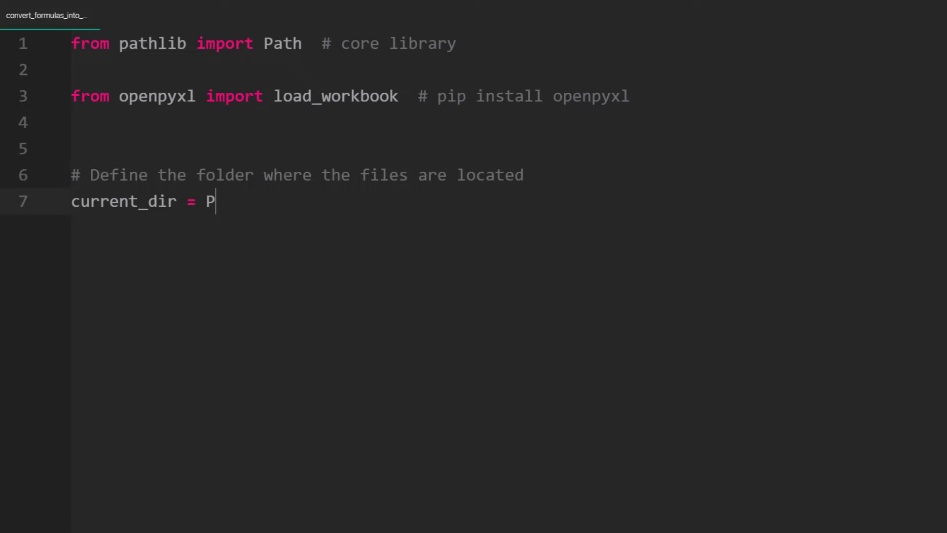
pyautogui.write('ath(__file__).parent if "__file__" i')
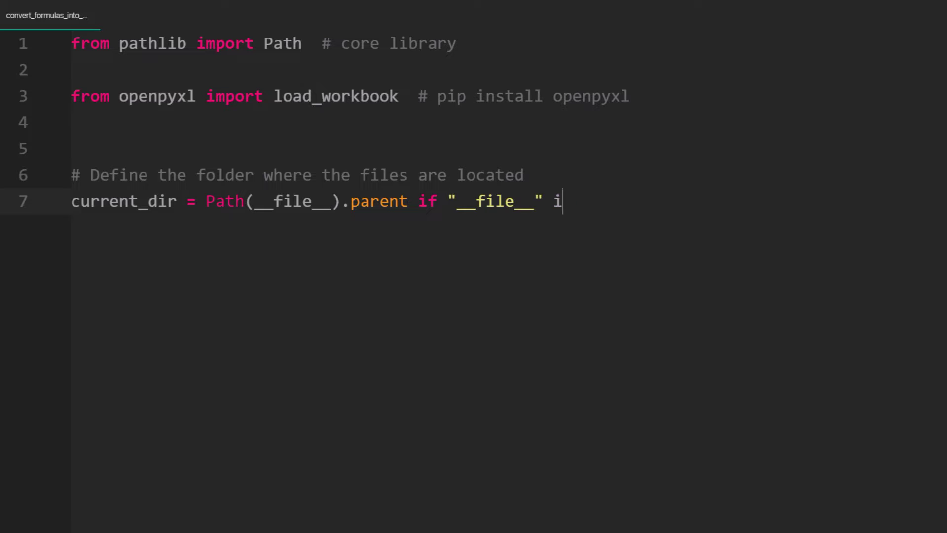
pyautogui.write('n locals() else Path.cwd()')
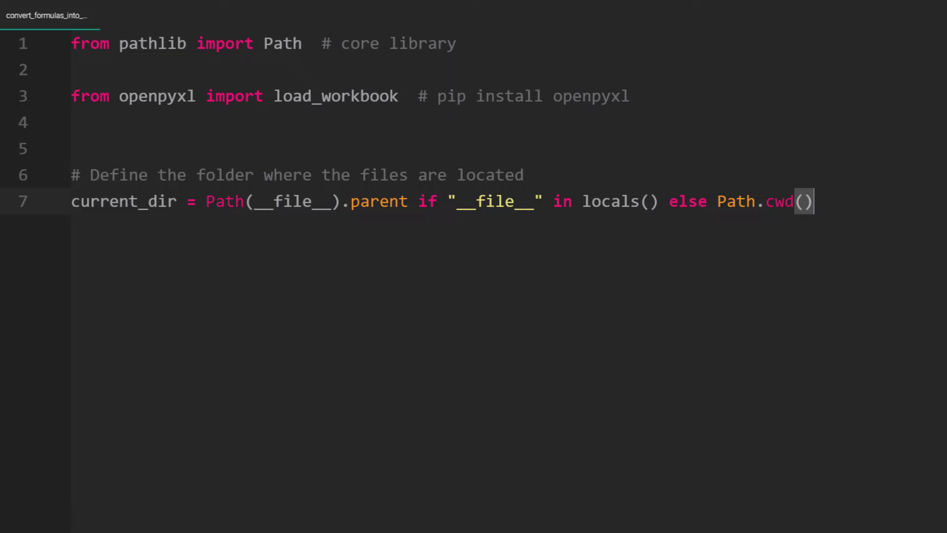
pyautogui.press('Return')
pyautogui.write('input_dir')
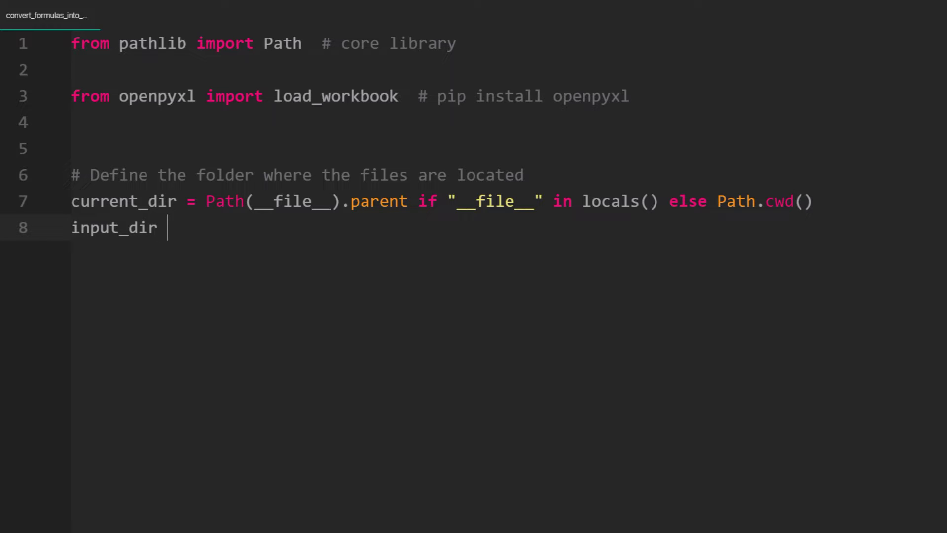
pyautogui.write('ent_dir / "INPUT"')
pyautogui.press('Return')
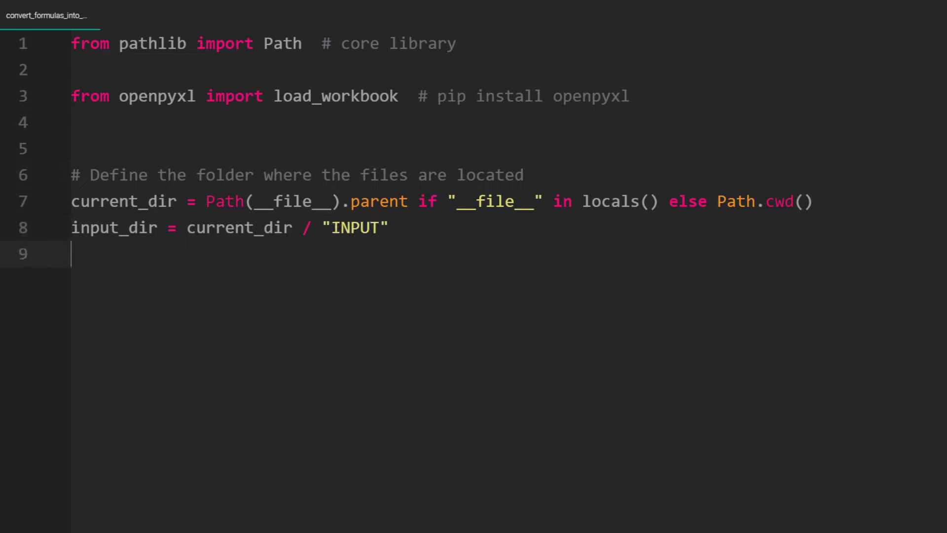
pyautogui.write('output_dir= current_dir ')
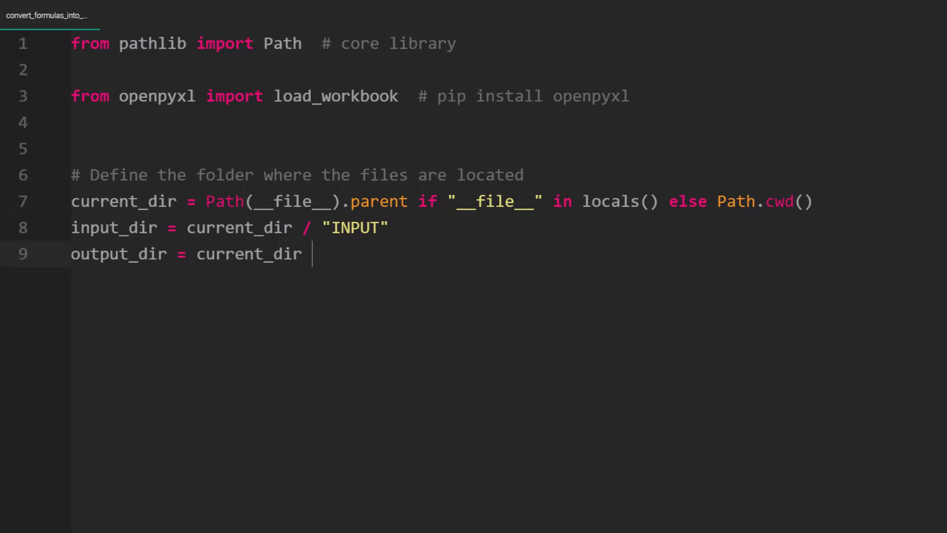
pyautogui.write('/ "OUTPUT"')
pyautogui.press('Return')
pyautogui.write('output_dir.')
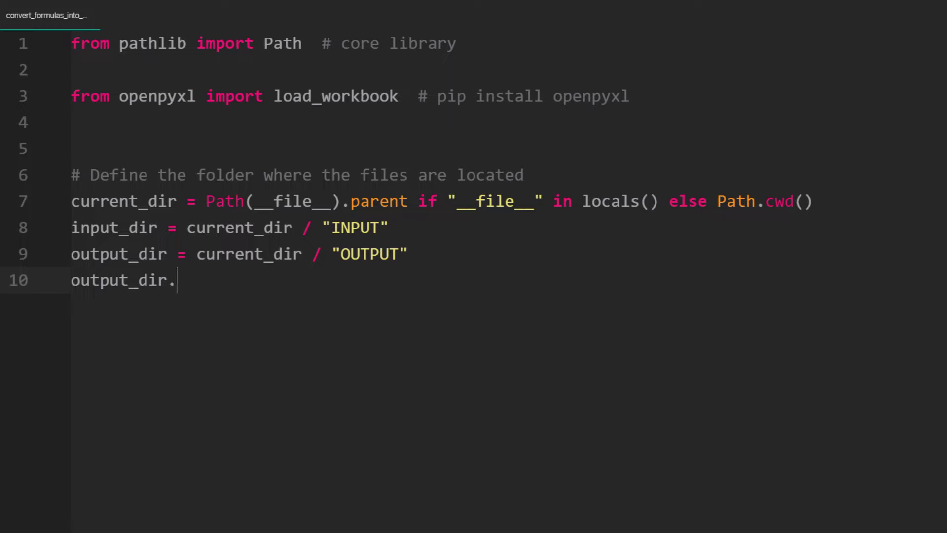
pyautogui.write('mkdir(parents=True,')
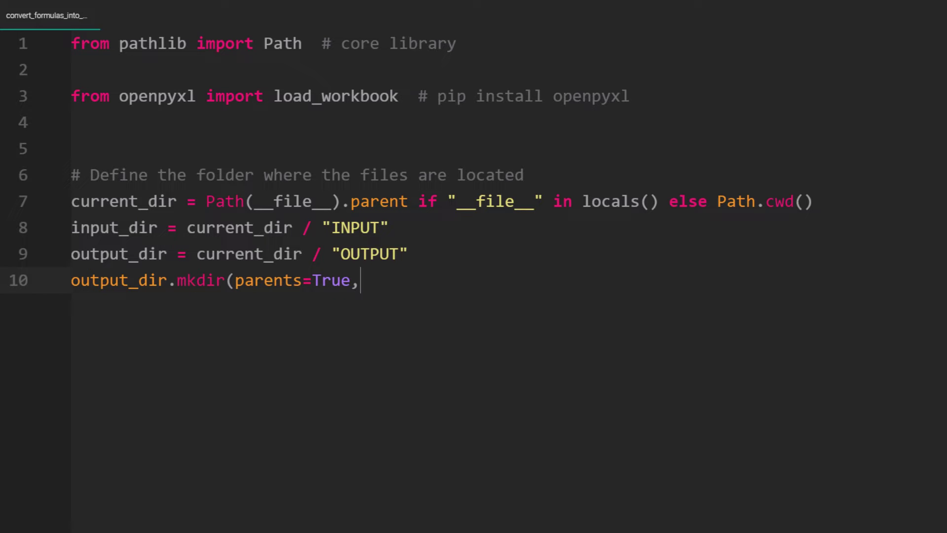
pyautogui.write(' exist_ok=True)')
pyautogui.press('Return')
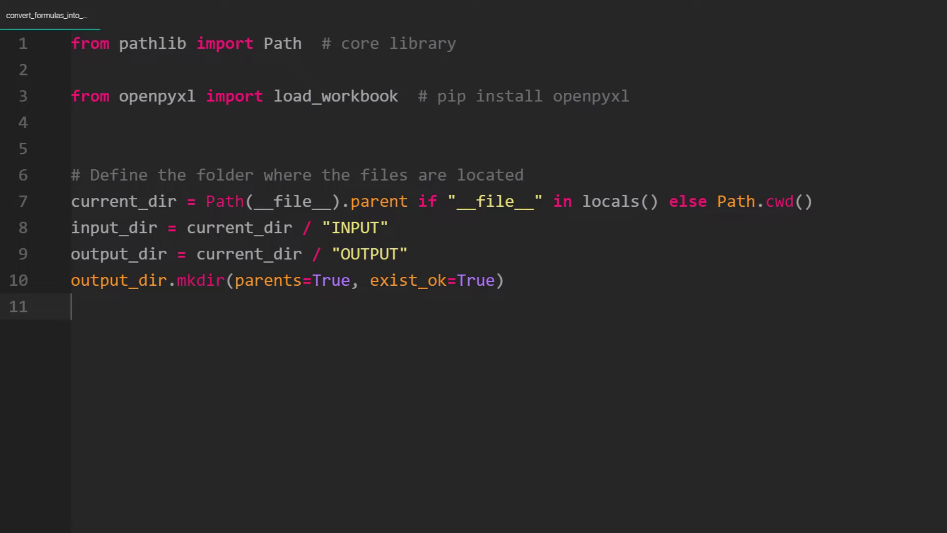
pyautogui.press('Return')
pyautogui.write('# Li')
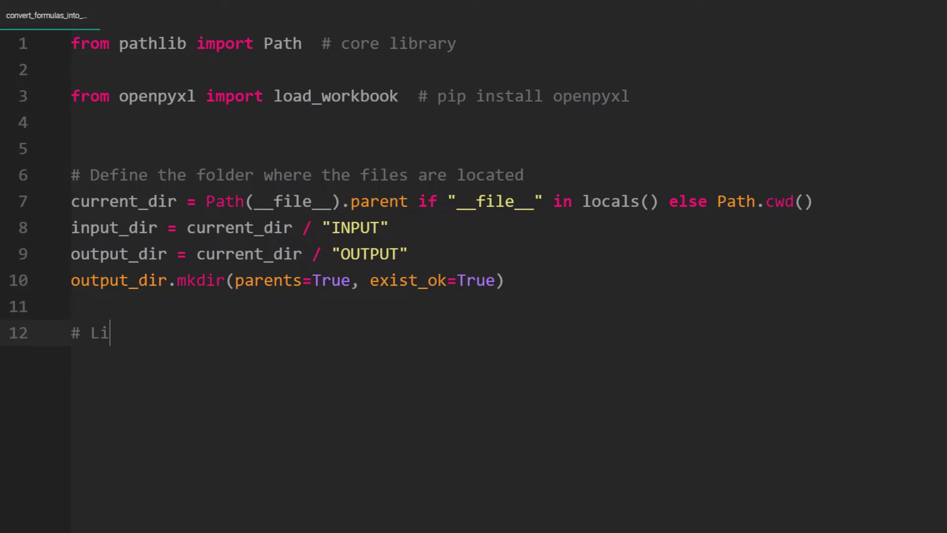
pyautogui.write('files ')
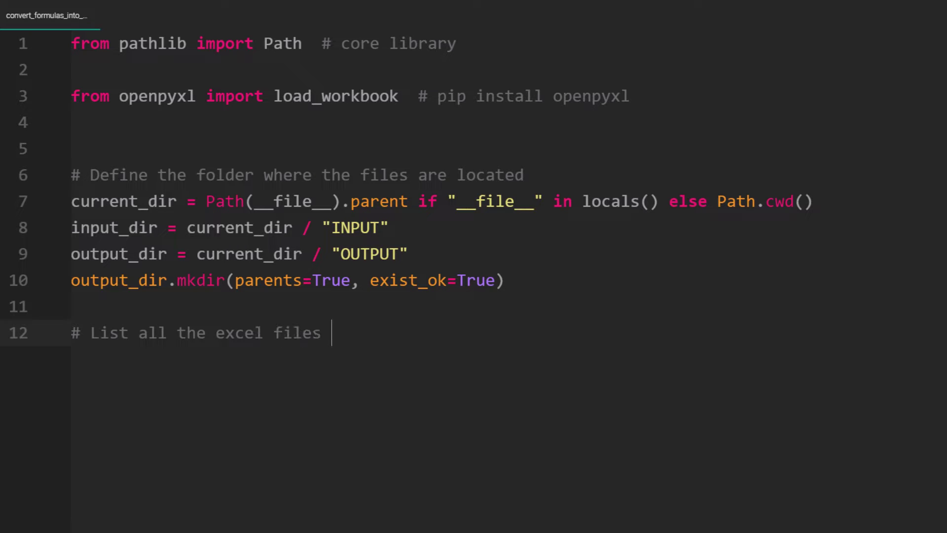
pyautogui.write('in the folder')
# Step: List Excel files with rglob, save each via load_workbook(data_only=True) as a valuecopy, then run the script
pyautogui.press('Return')
pyautogui.write('xl_files')
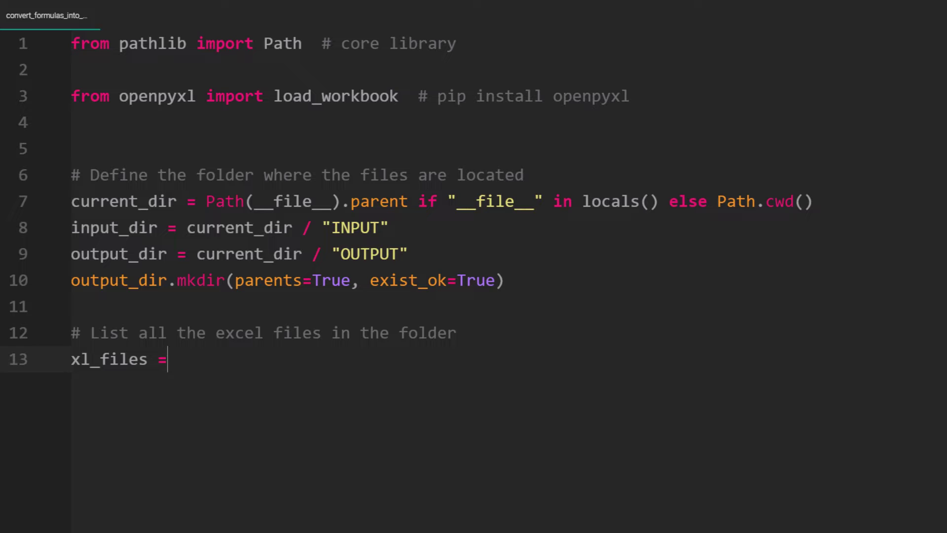
pyautogui.write(' = list(input_dir.rglob("*')
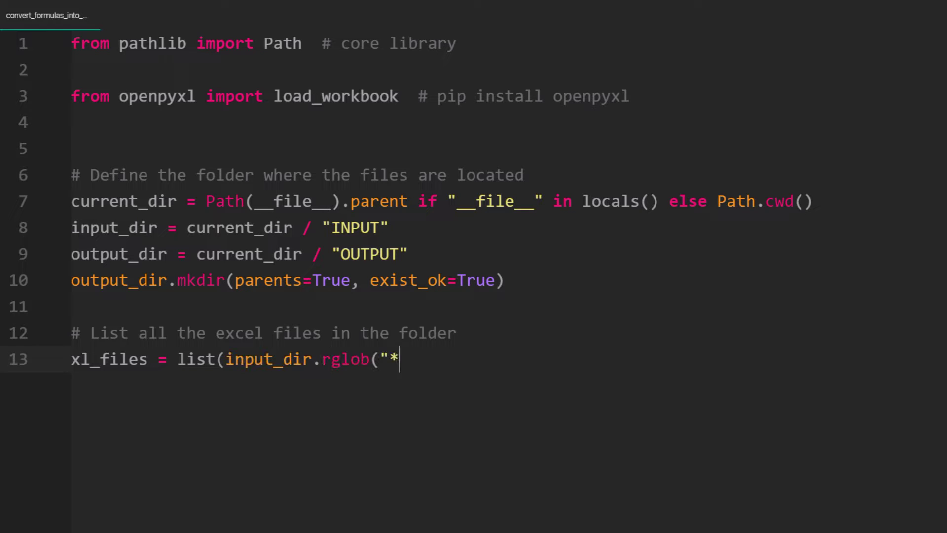
pyautogui.write('.xls*"))')
pyautogui.press('Return')
pyautogui.press('Return')
pyautogui.write('# Loop ')
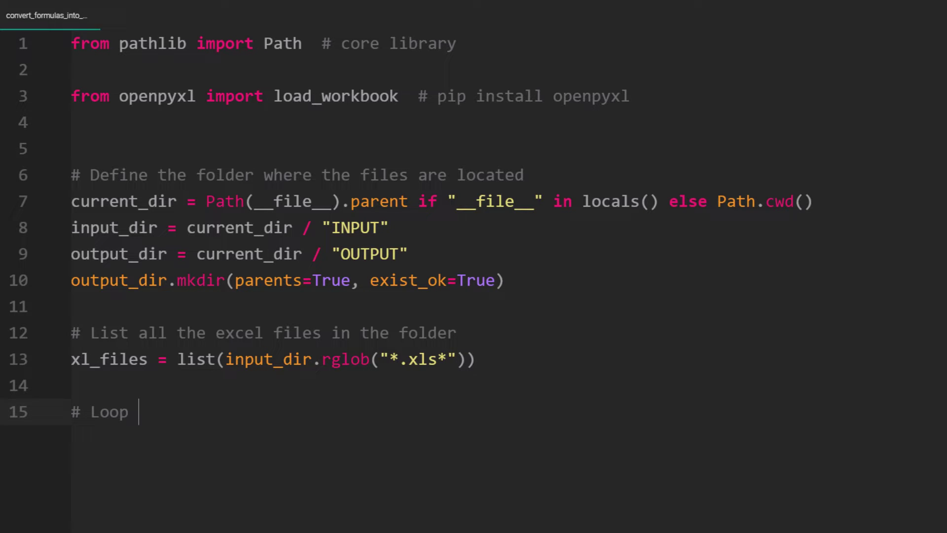
pyautogui.write('through all the files, read only the values and sa')
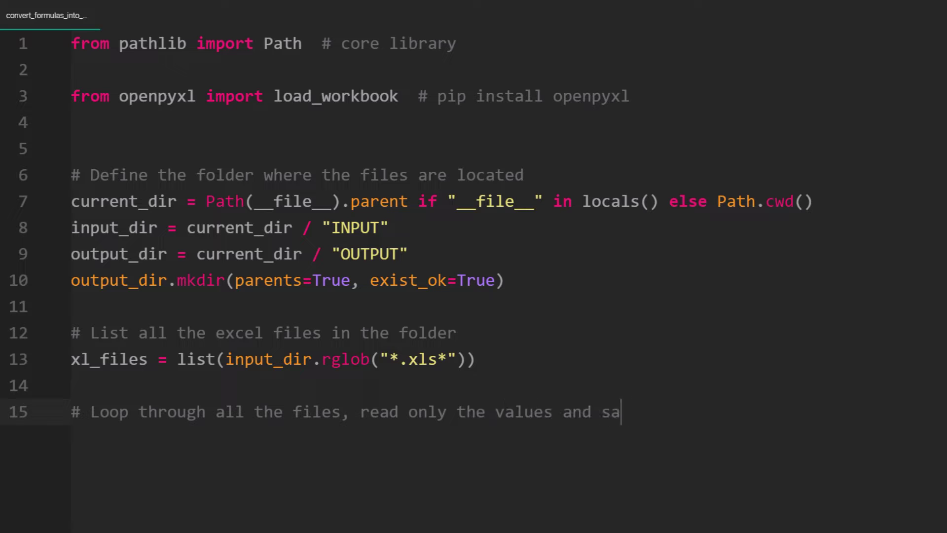
pyautogui.write('ve them')
pyautogui.press('Return')
pyautogui.write('for xl_file in xl_files:')
pyautogui.press('Return')
pyautogui.write('wb')
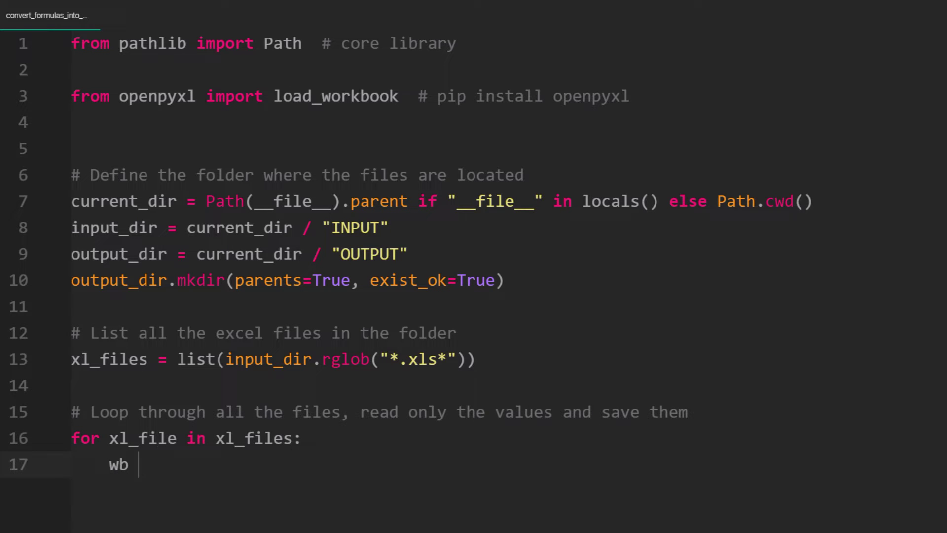
pyautogui.write(' = load_workbook(xl_file, ')
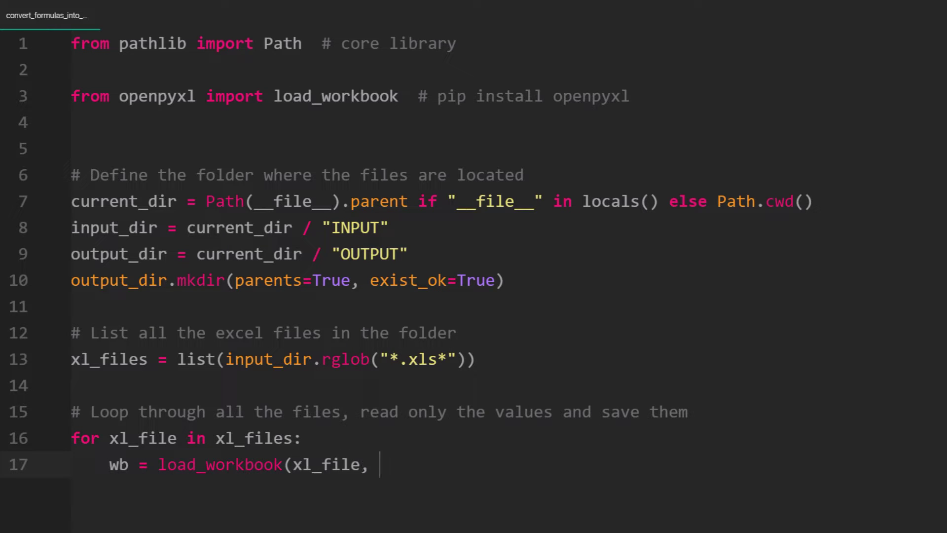
pyautogui.write('data_only=True)')
pyautogui.press('Return')
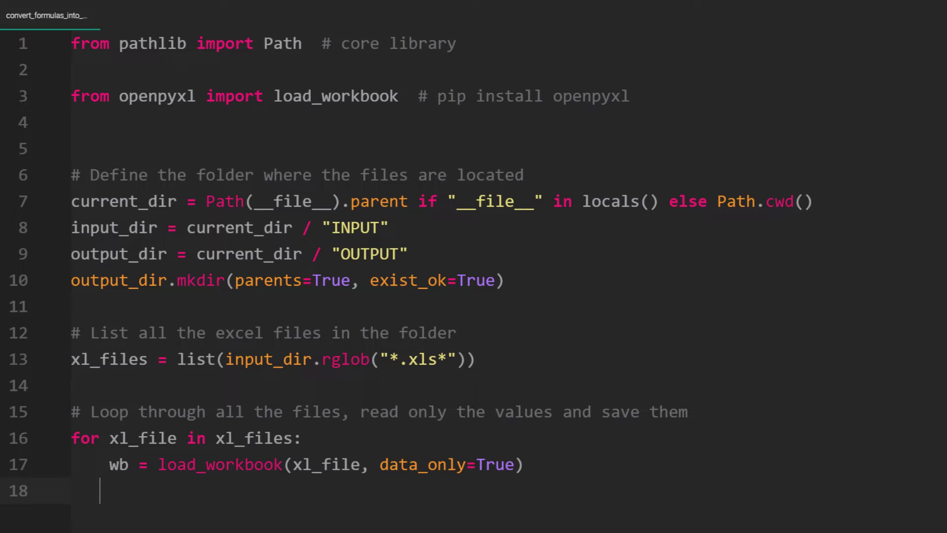
pyautogui.write('wb.save(ou')
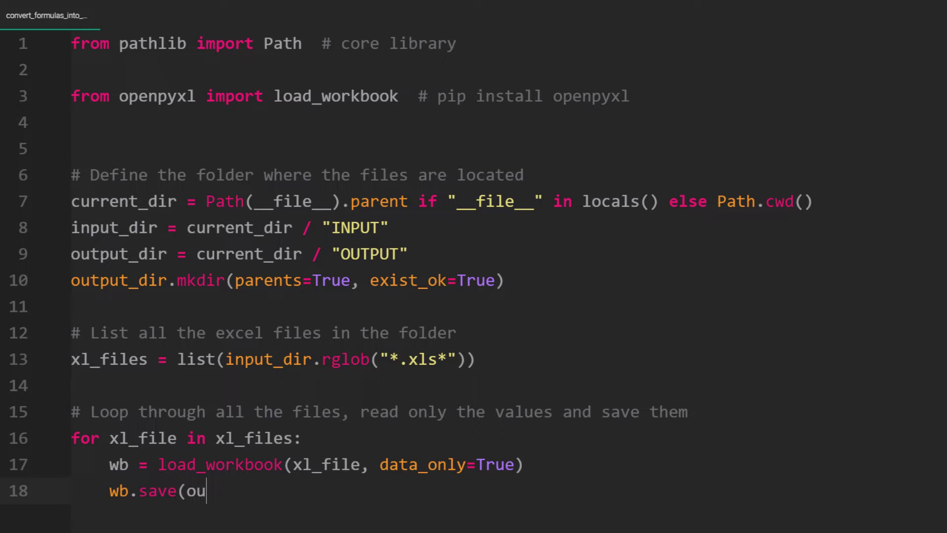
pyautogui.write('tput_dir / f"{xl_file.stem}_valuecopy')
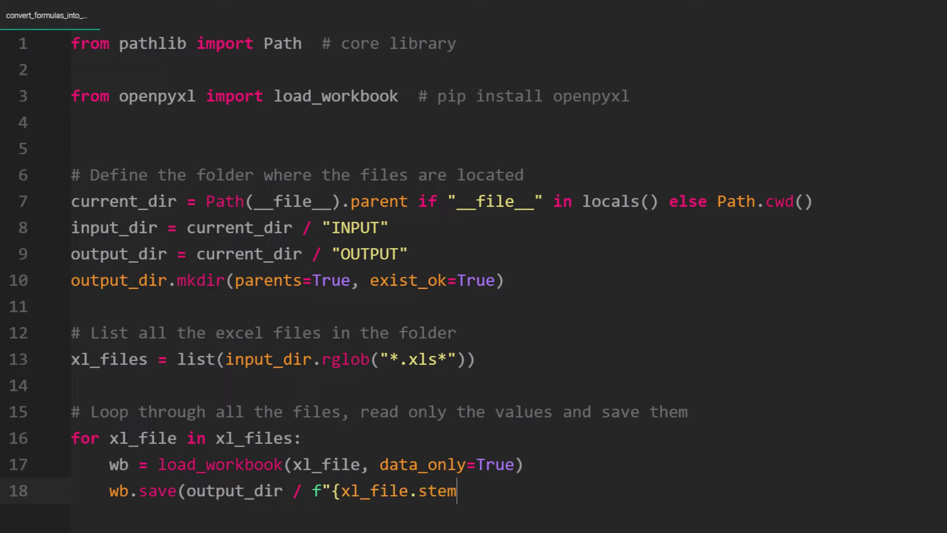
pyautogui.write('.{xl_file.suff')
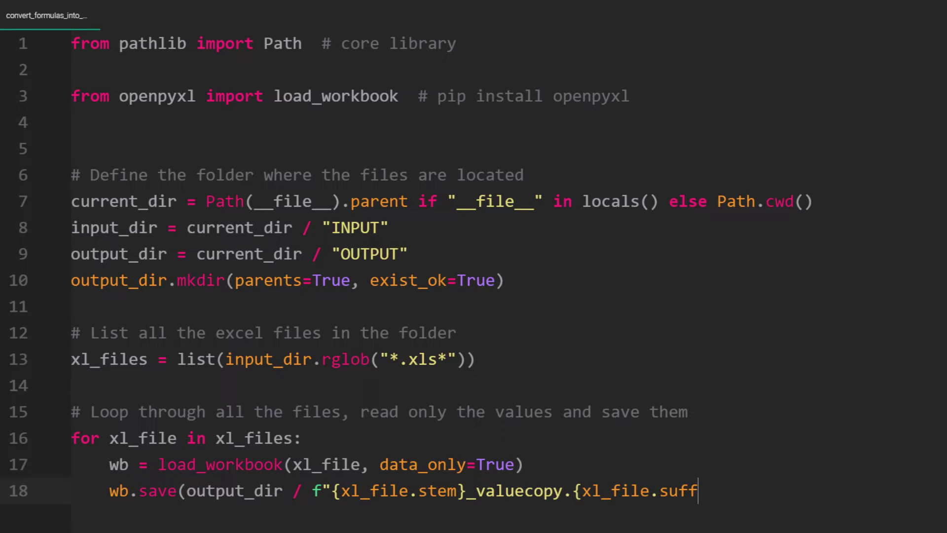
pyautogui.write('ix}")')
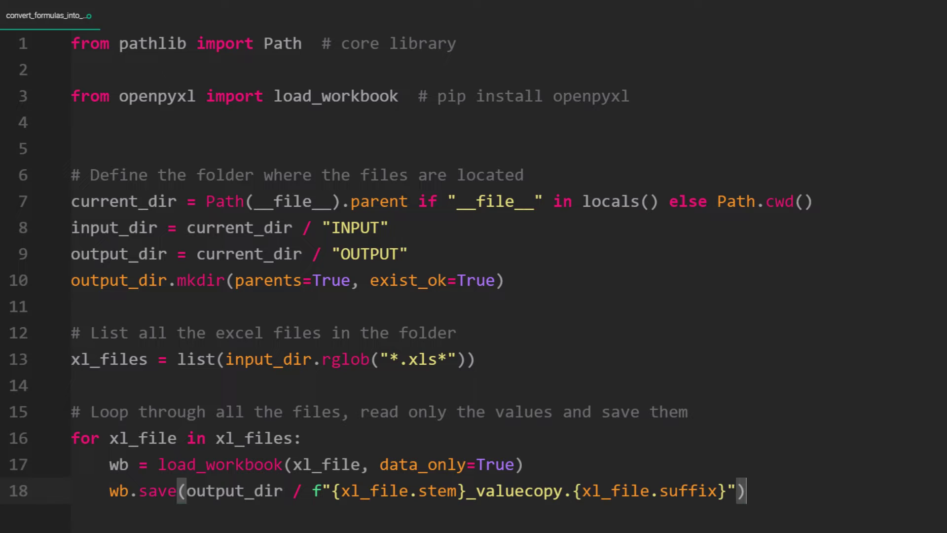
pyautogui.hotkey('ctrl', 'b')
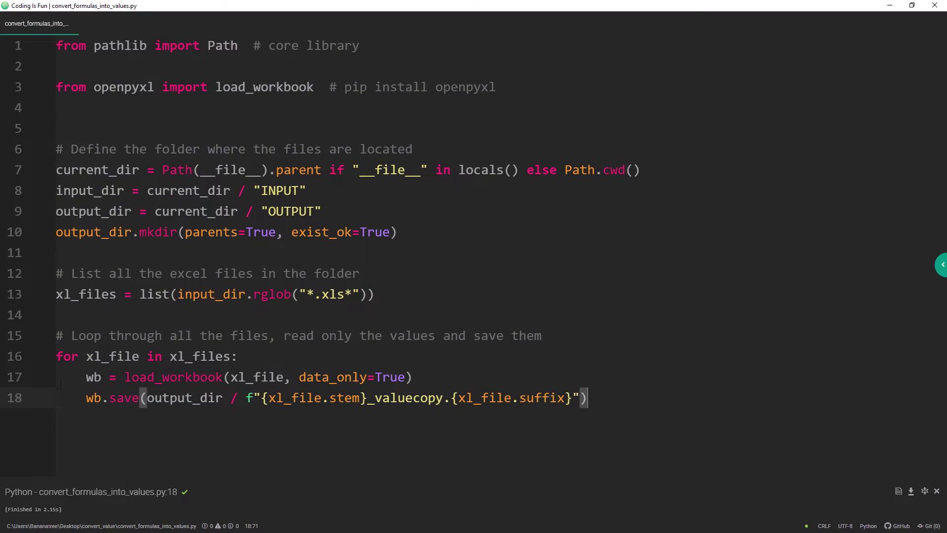
# Step: Open the United States of America valuecopy from OUTPUT and confirm its Sales Profit cells are plain values
pyautogui.click(936, 8)
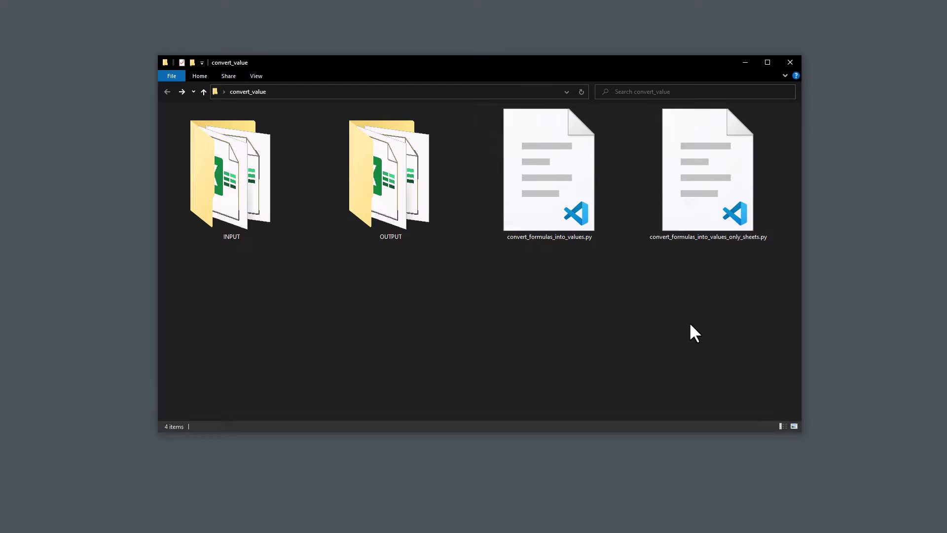
pyautogui.doubleClick(396, 194)
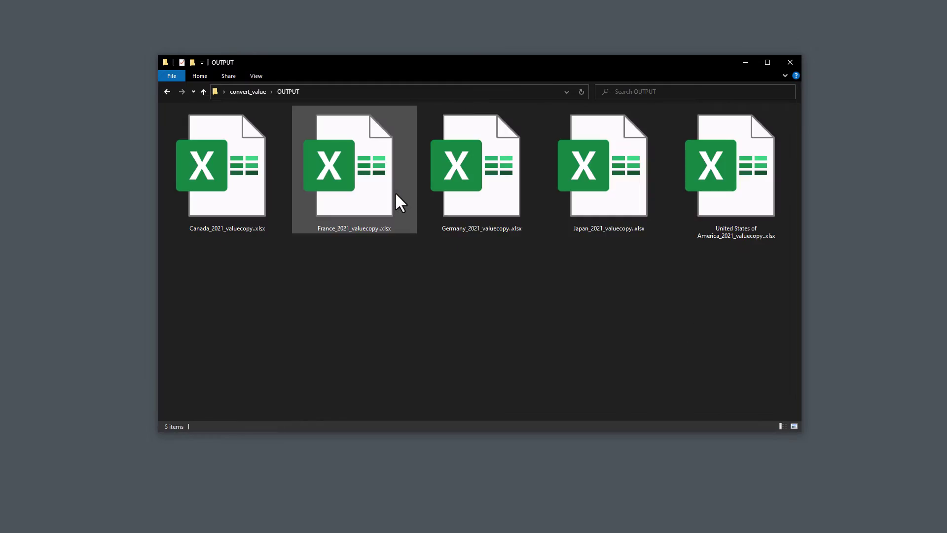
pyautogui.doubleClick(743, 191)
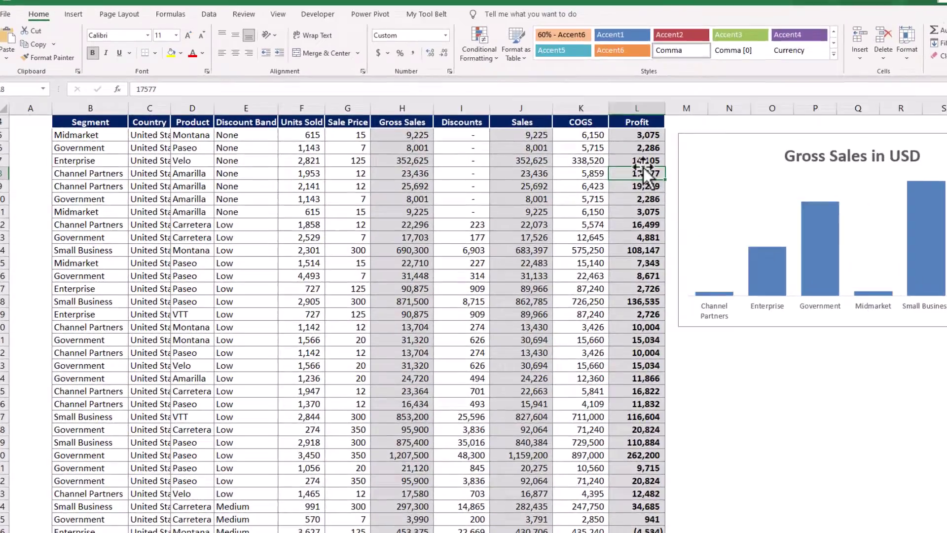
pyautogui.press('Left')
pyautogui.press('Left')
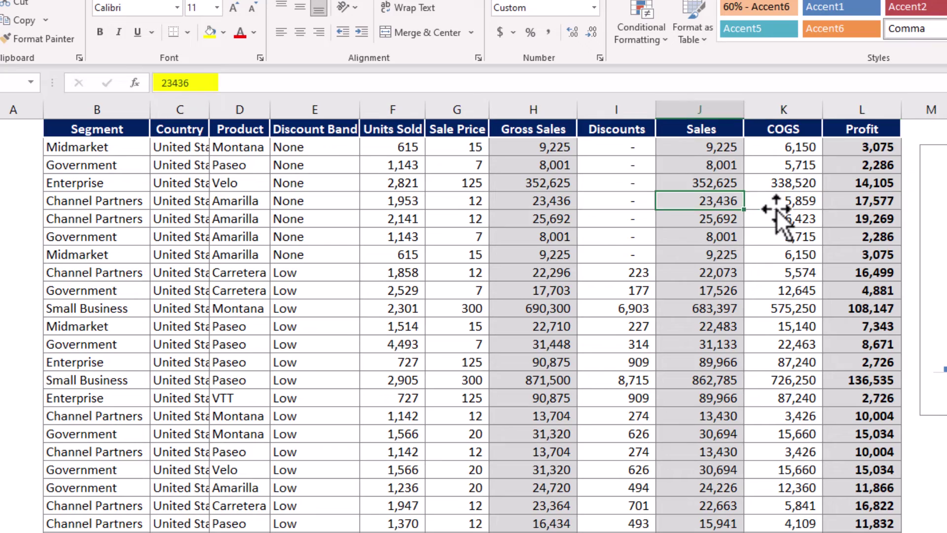
pyautogui.press('Left')
pyautogui.press('Left')
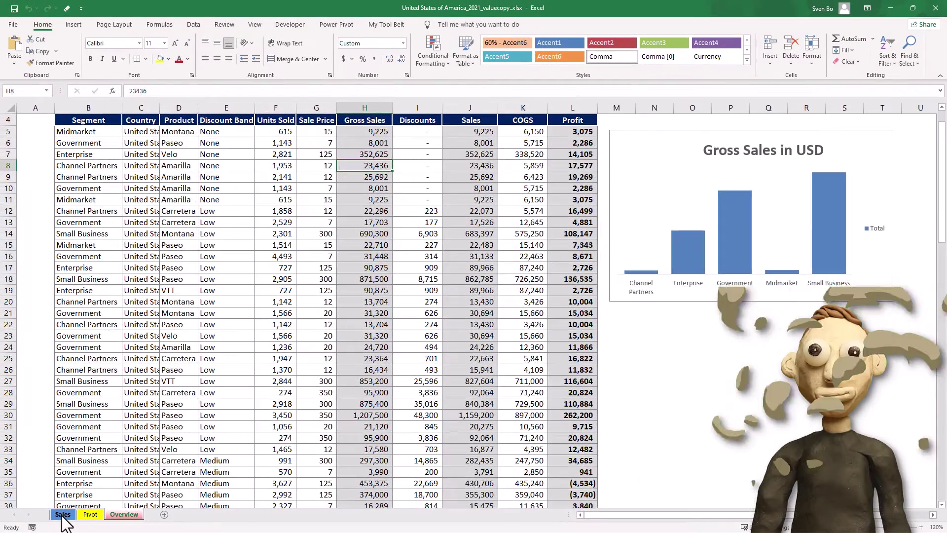
pyautogui.click(63, 514)
pyautogui.click(130, 134)
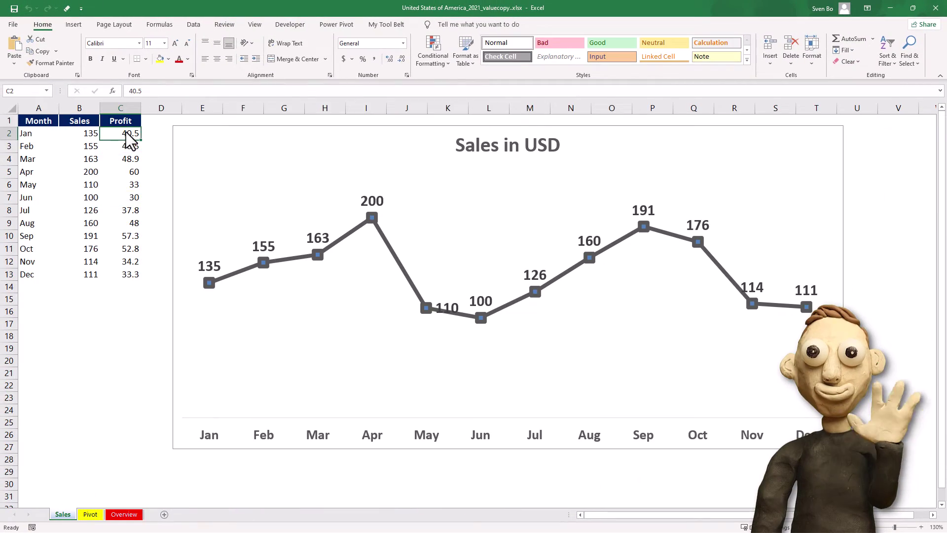
pyautogui.press('Down')
pyautogui.press('Down')
pyautogui.press('Down')
pyautogui.press('Down')
pyautogui.press('Down')
pyautogui.press('Down')
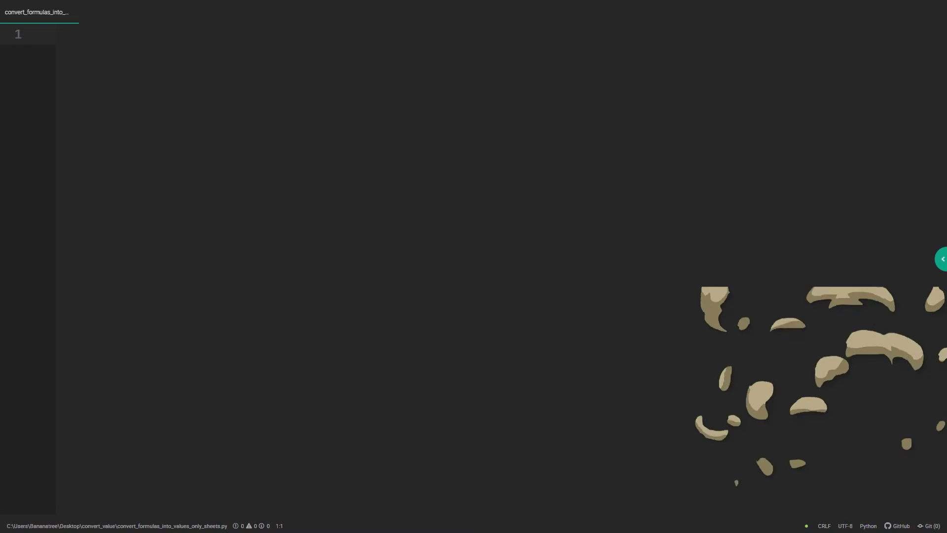
pyautogui.write('from pathlib im')
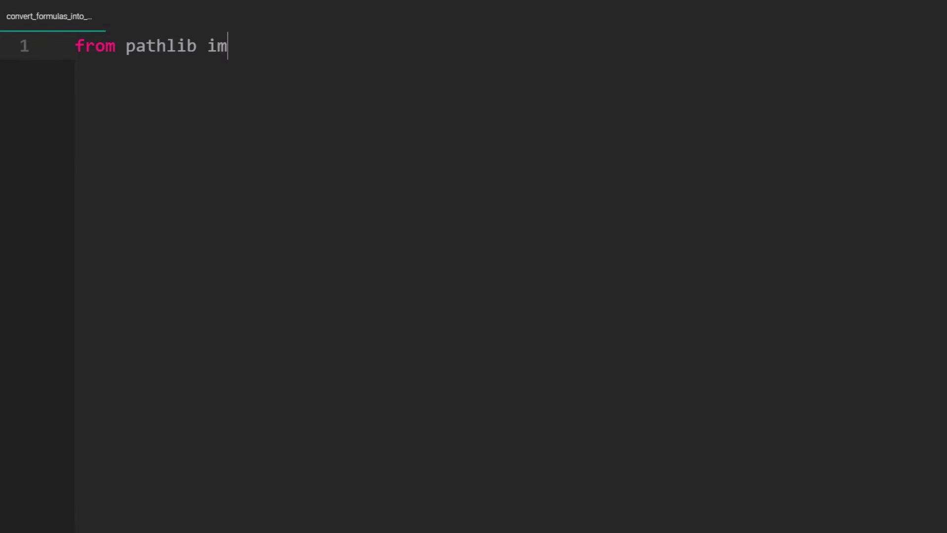
pyautogui.write('port Path  # core library')
# Step: Add current_dir, input_dir and output_dir with mkdir, the rglob xl_files list, and sheets = ["Sales"]
pyautogui.press('Return')
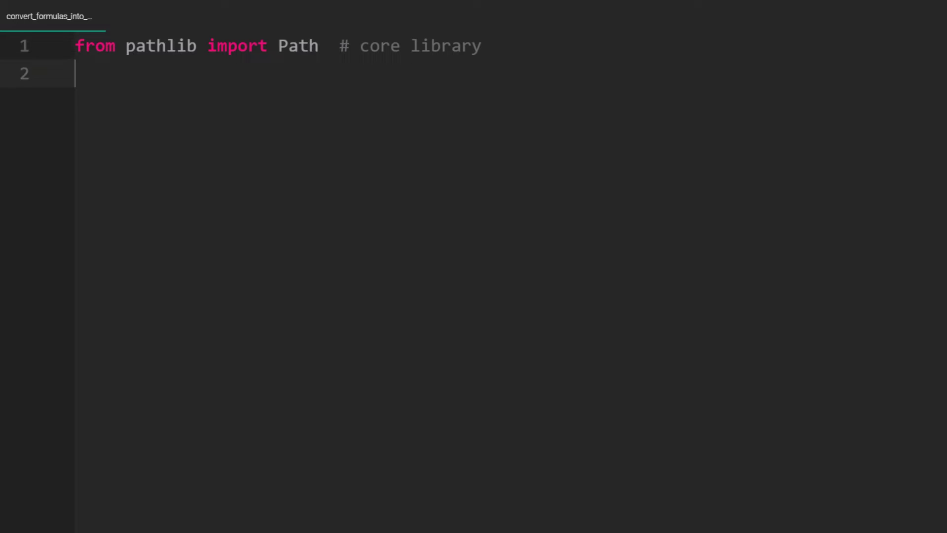
pyautogui.press('Return')
pyautogui.write('import xlwi')
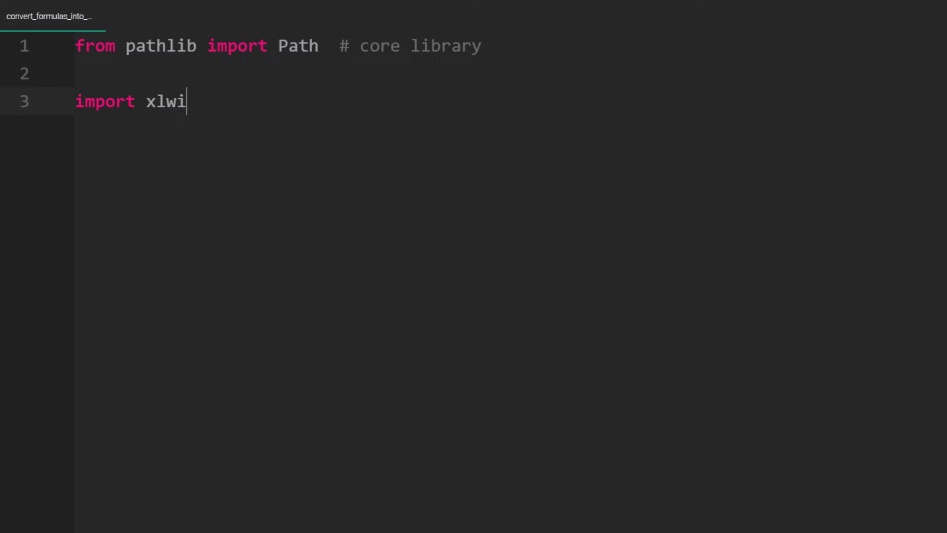
pyautogui.write('ngs as xw  # ')
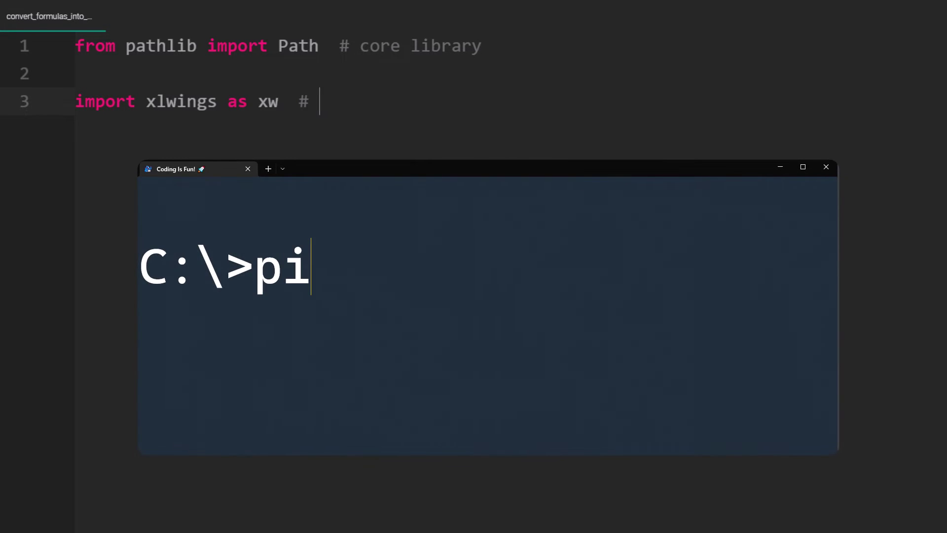
pyautogui.write('pip install')
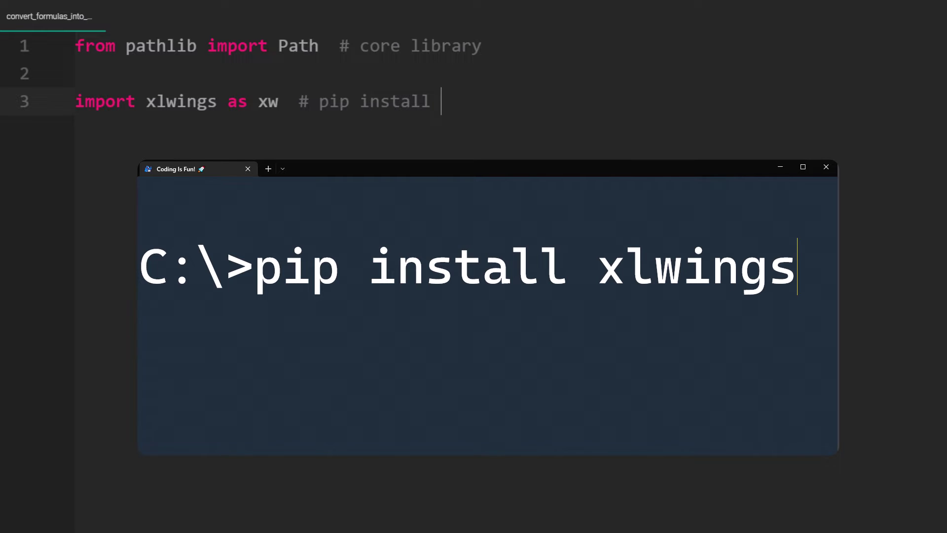
pyautogui.press('Return')
pyautogui.press('Return')
pyautogui.press('Return')
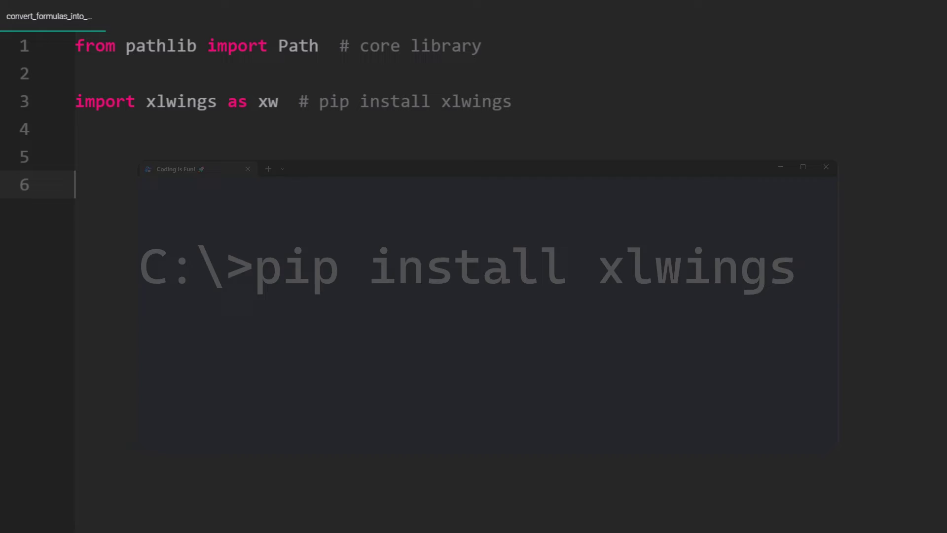
pyautogui.write('# Define the folder where the files are located')
pyautogui.press('Return')
pyautogui.write('current_dir = Path(__file__).parent if')
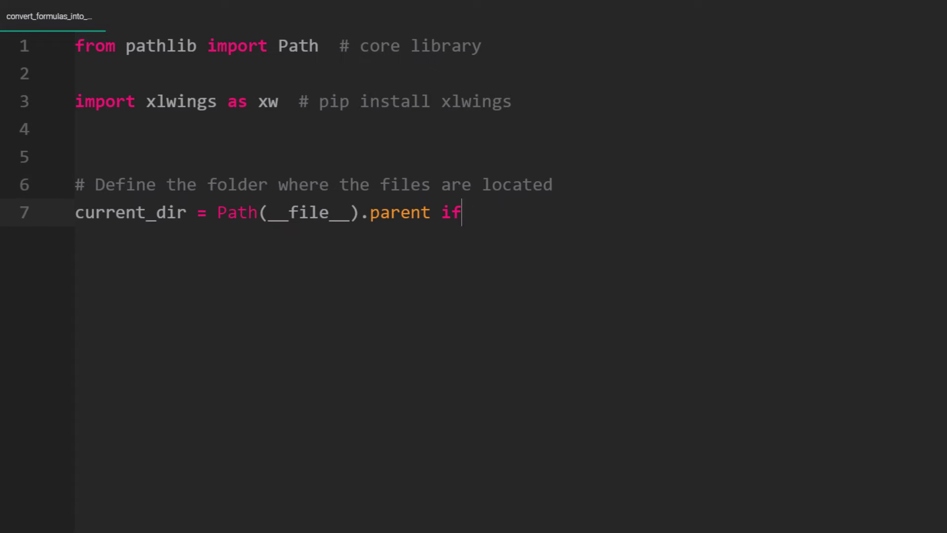
pyautogui.write(' "__file__" in locals() else Path.cwd()')
pyautogui.press('Return')
pyautogui.write('input_dir = current_dir / "INPUT"')
pyautogui.press('Return')
pyautogui.write('output_dir = current_dir / "OUTPUT"')
pyautogui.press('Return')
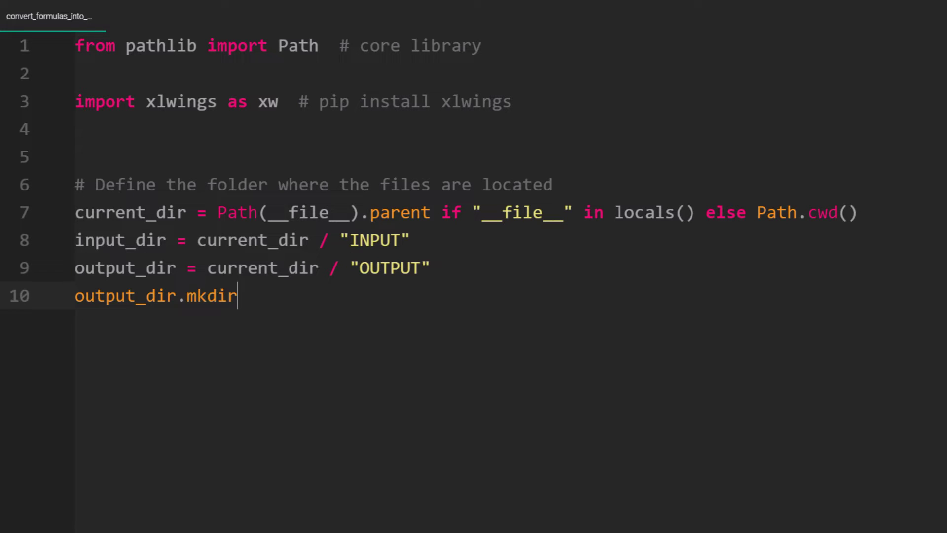
pyautogui.write('output_dir.mkdir(parents=True, exist_ok=True)  # List all the excel files in the folder xl_files = list(input_dir.rglob("*.xls*"))  # L')
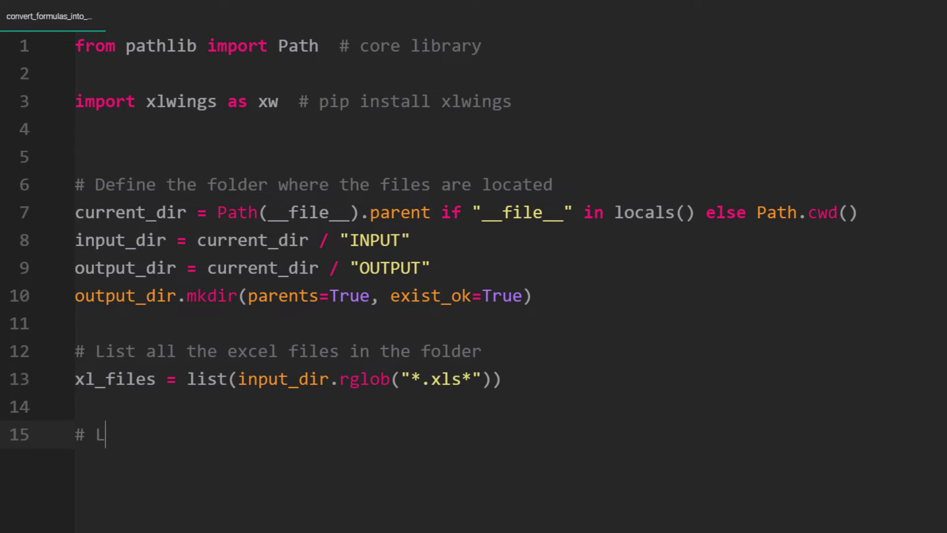
pyautogui.write('ist all the sheets that should be converted sheets = ["Sa')
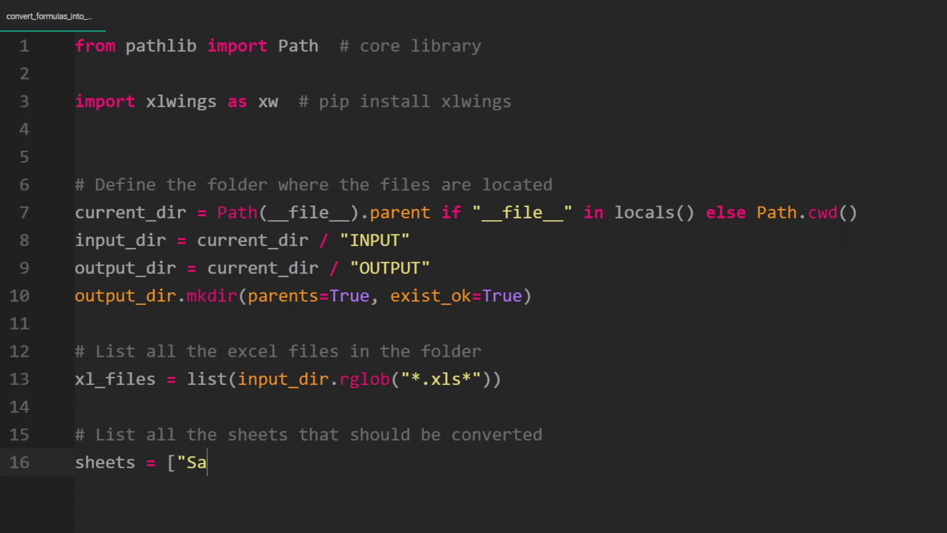
pyautogui.write('les"]')
pyautogui.press('BackSpace')
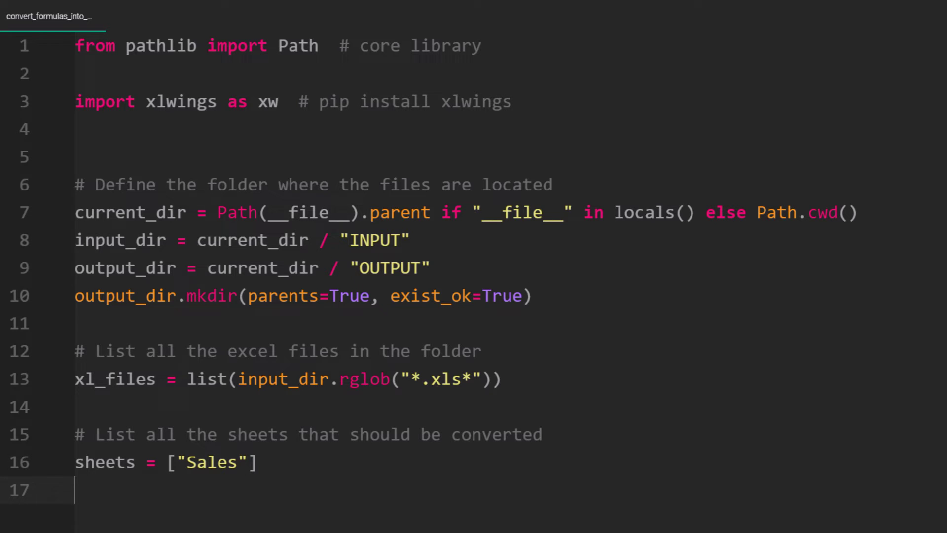
pyautogui.write('with xw.App(visible=')
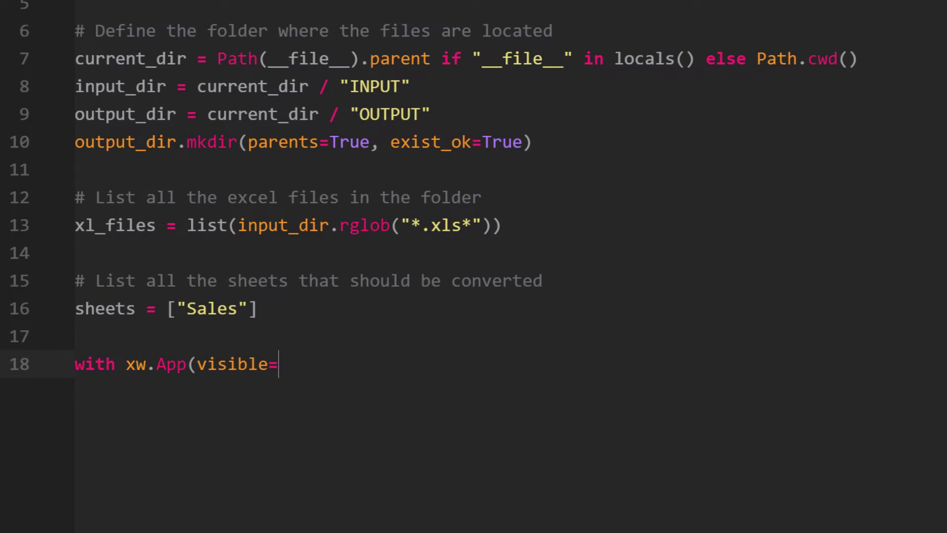
pyautogui.write('False) as app:')
# Step: Write the xw.App loop that sets each Sales used_range to values and saves a copy, then run it
pyautogui.press('Return')
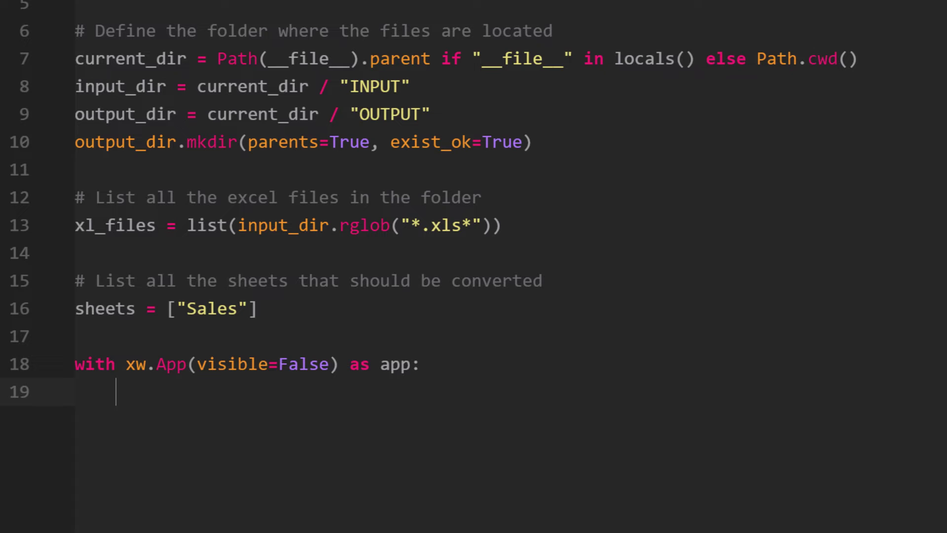
pyautogui.write('for xl_file i')
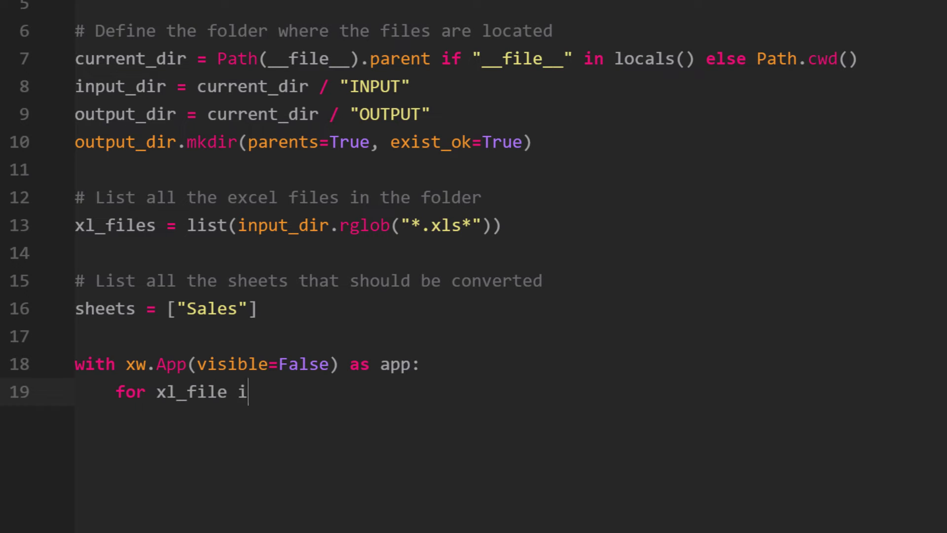
pyautogui.write('n xl_files:')
pyautogui.press('Return')
pyautogui.write('wb = app.bo')
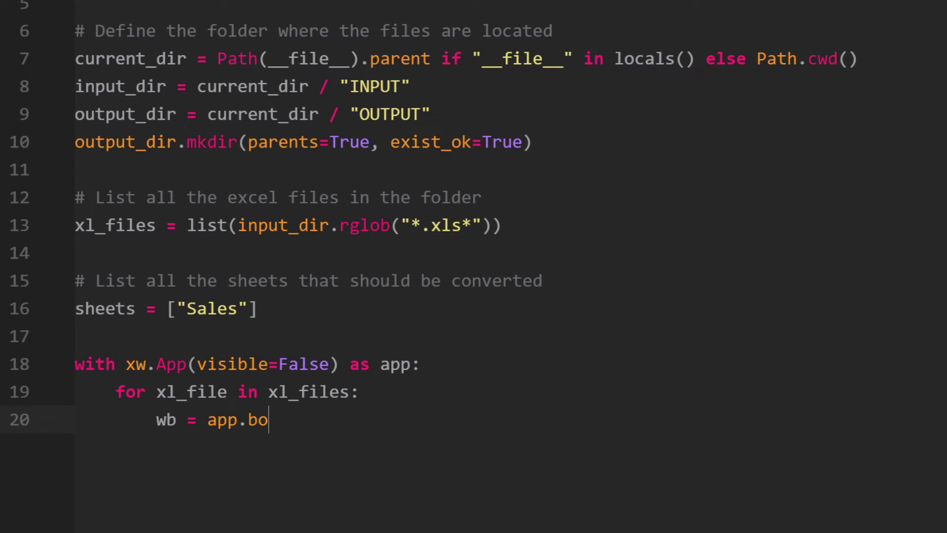
pyautogui.write('oks.open(xl_file)')
pyautogui.press('Return')
pyautogui.write('for sheet in sheets:')
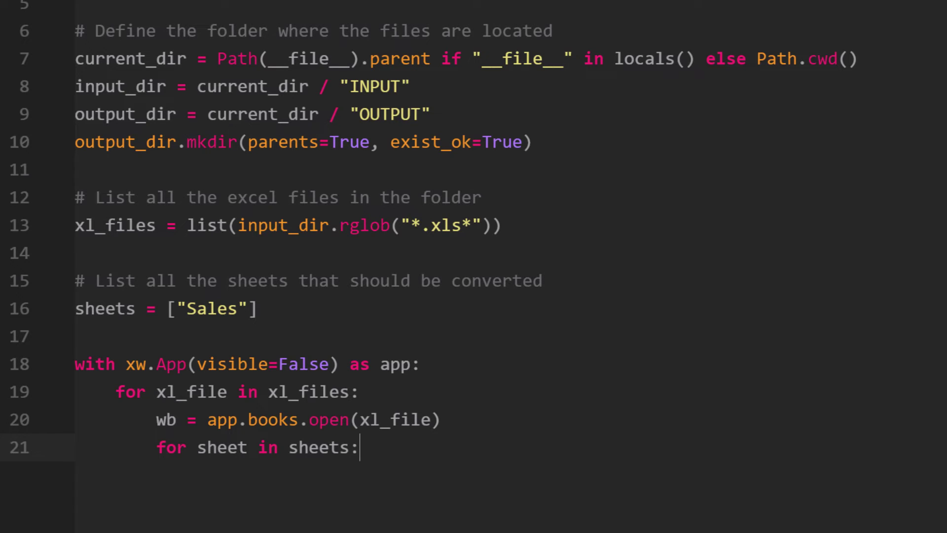
pyautogui.press('Return')
pyautogui.write('wb.sheet')
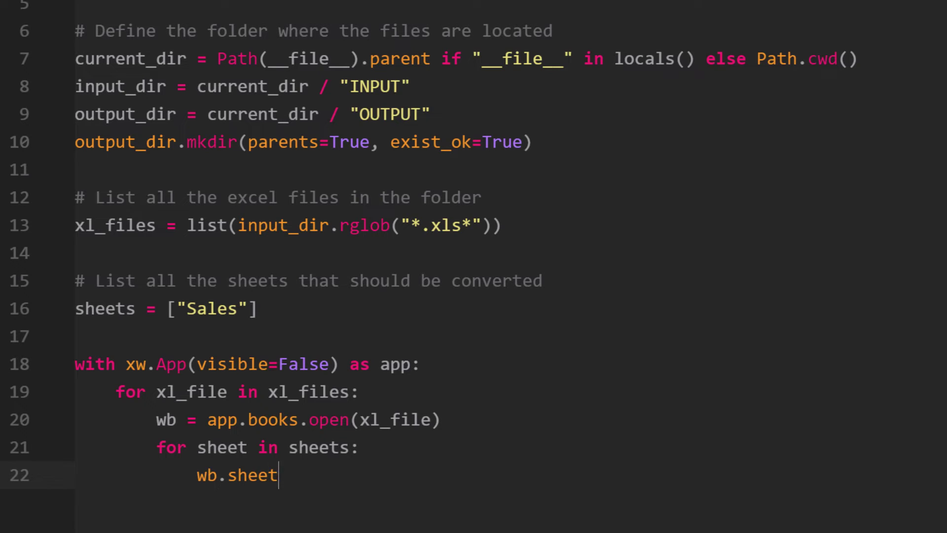
pyautogui.write('s[sheet].used_range.value = wb.sheets')
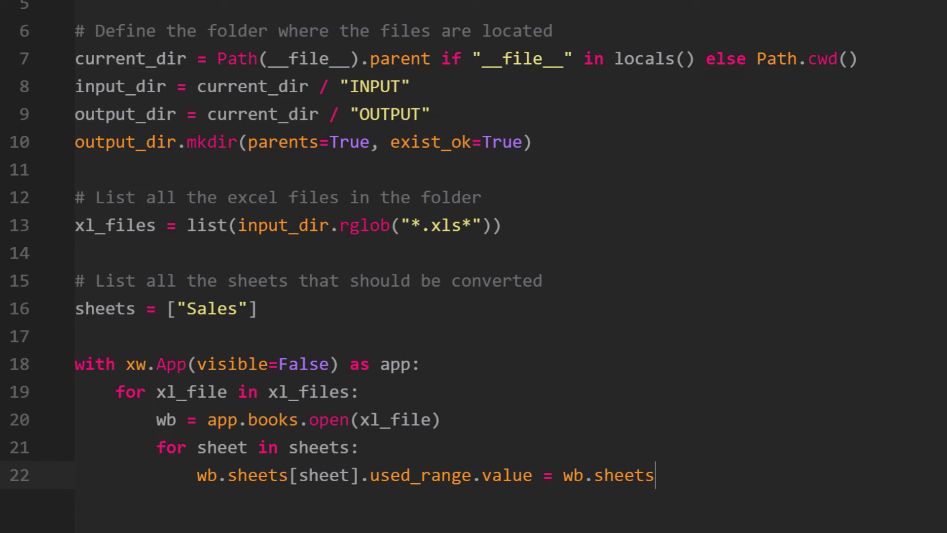
pyautogui.write('[sheet].used_range.value')
pyautogui.press('Return')
pyautogui.write('wb.sav')
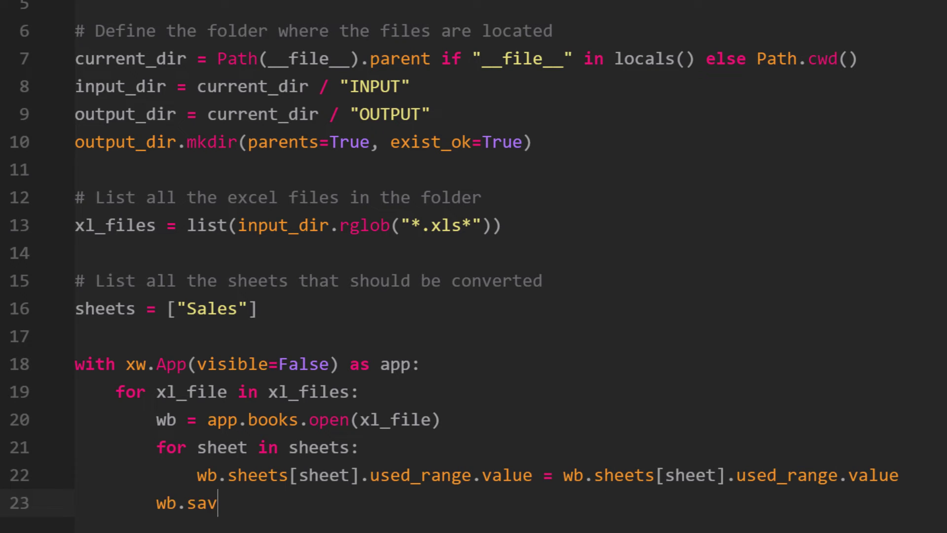
pyautogui.write('e(output_dir / f"{xl_file.stem}_valuec')
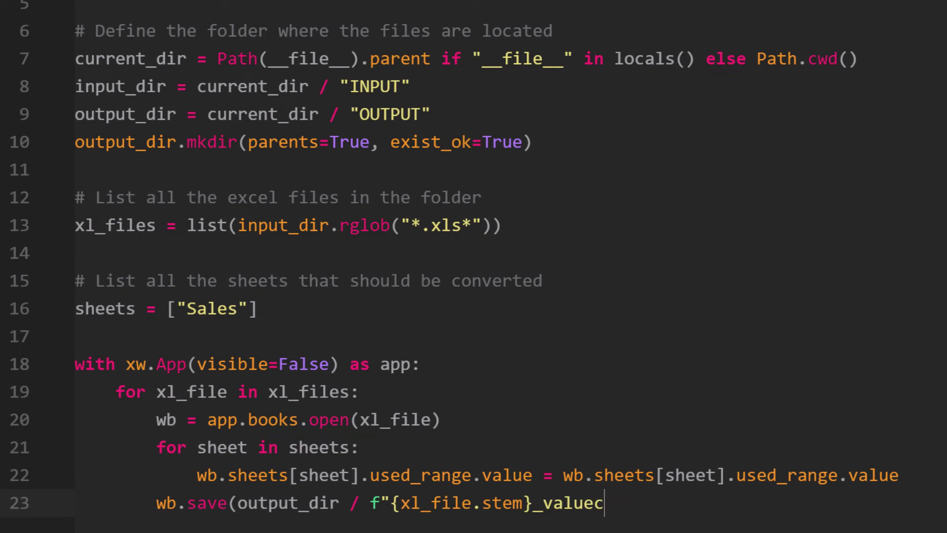
pyautogui.write('opy_only_sht.{xl_file.suffix}")')
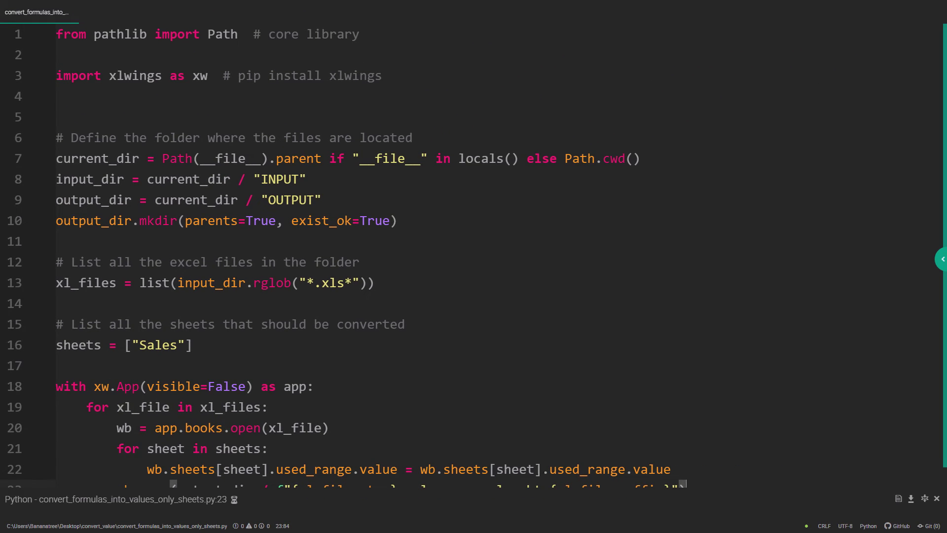
pyautogui.press('F11')
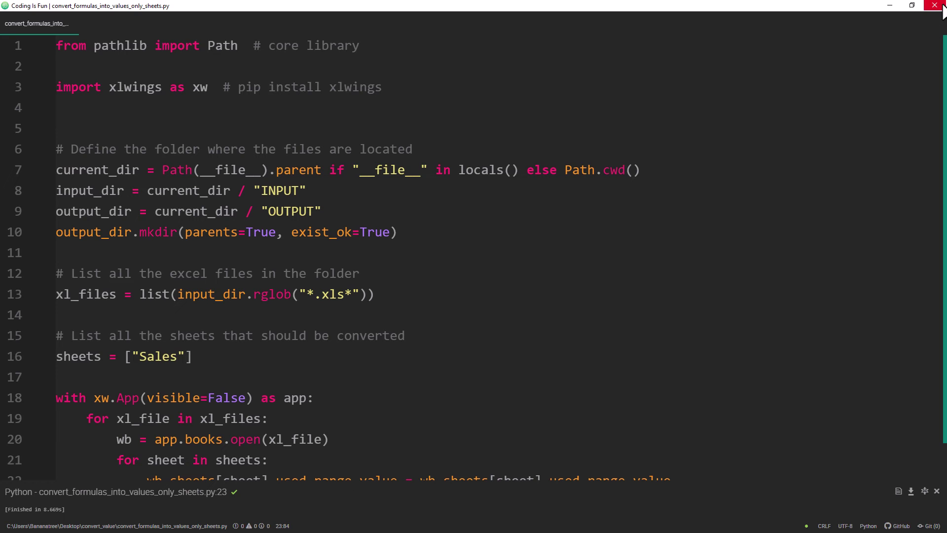
# Step: Close the editor and open Canada_2021_valuecopy_only_sht.xlsx from the OUTPUT folder
pyautogui.click(939, 6)
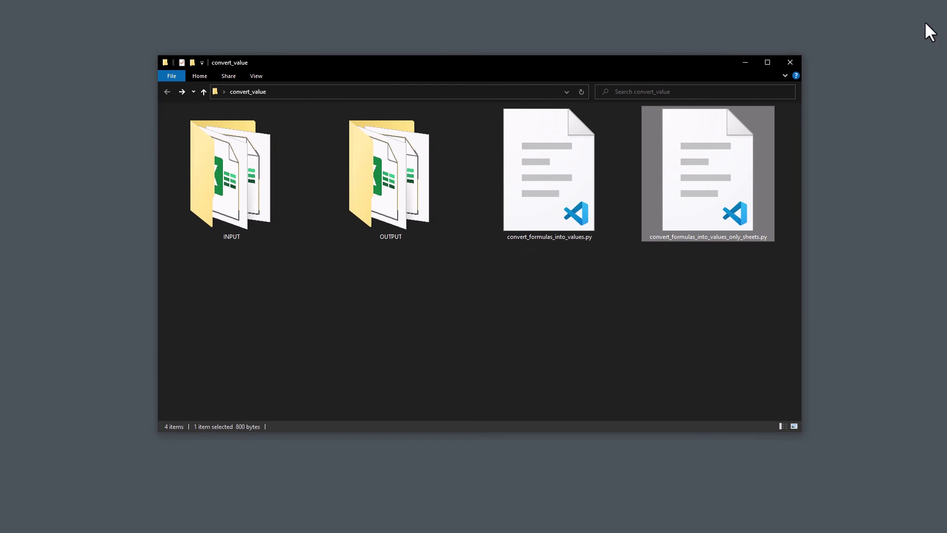
pyautogui.doubleClick(404, 193)
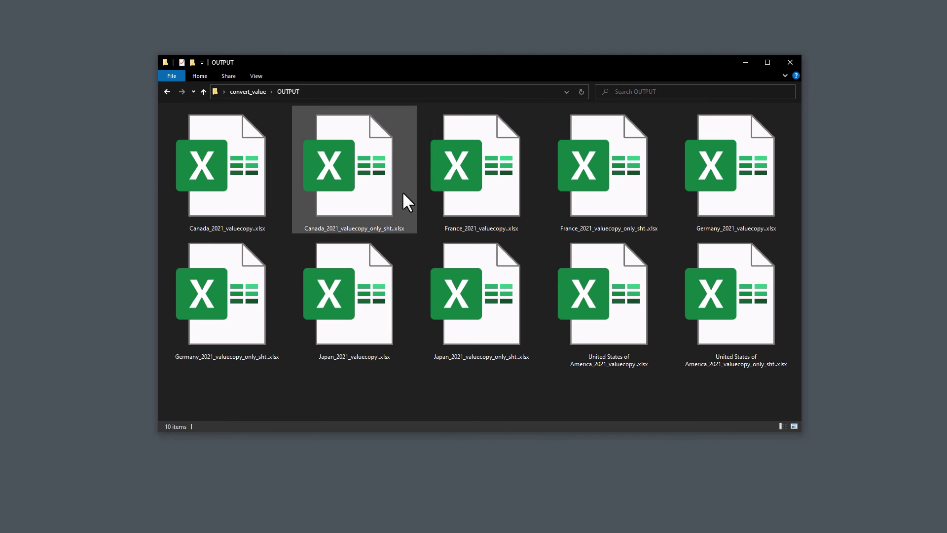
pyautogui.doubleClick(402, 191)
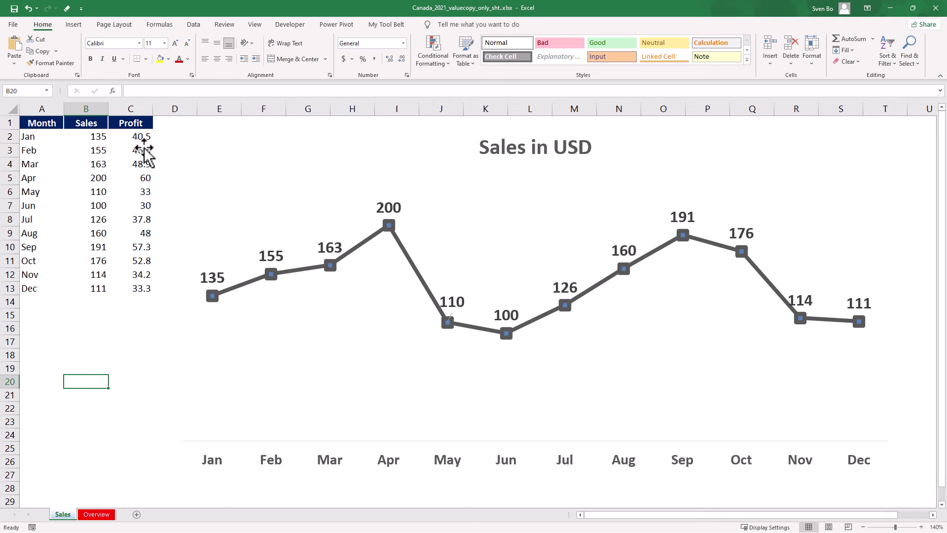
# Step: Confirm the Sales sheet's Profit cells from C2 downward hold plain values
pyautogui.click(137, 136)
pyautogui.press('Down')
pyautogui.press('Down')
pyautogui.press('Down')
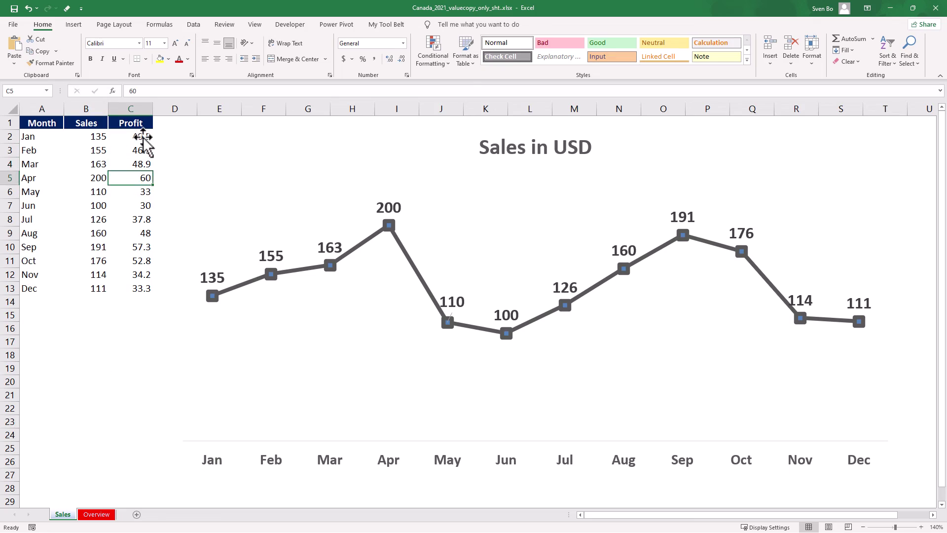
pyautogui.press('Down')
pyautogui.press('Down')
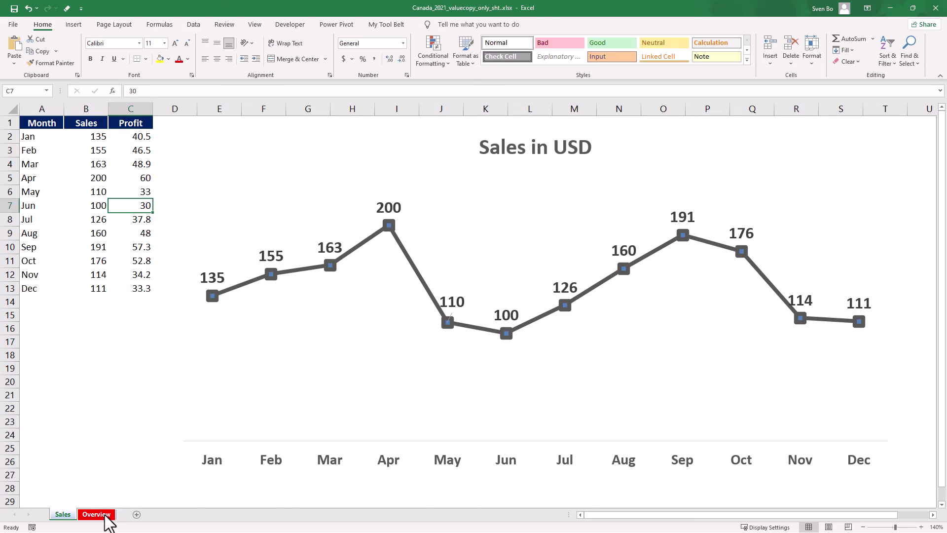
# Step: On the Overview sheet, check the row 6 cells, including the Profit formula in L6
pyautogui.click(97, 515)
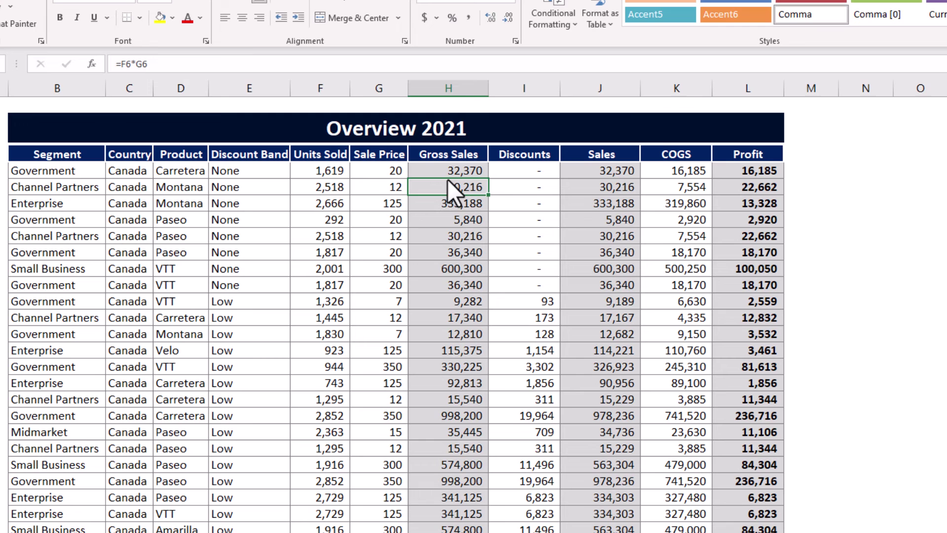
pyautogui.click(599, 187)
pyautogui.click(744, 187)
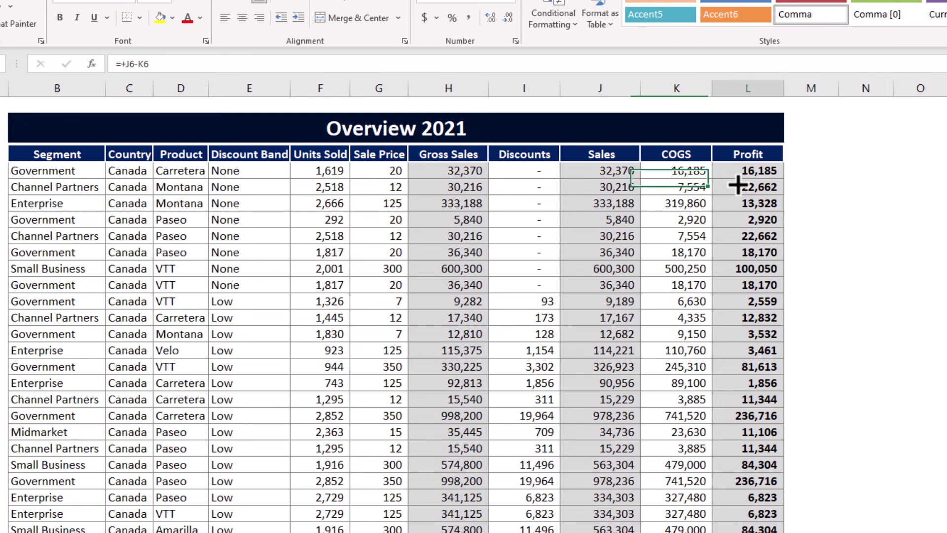